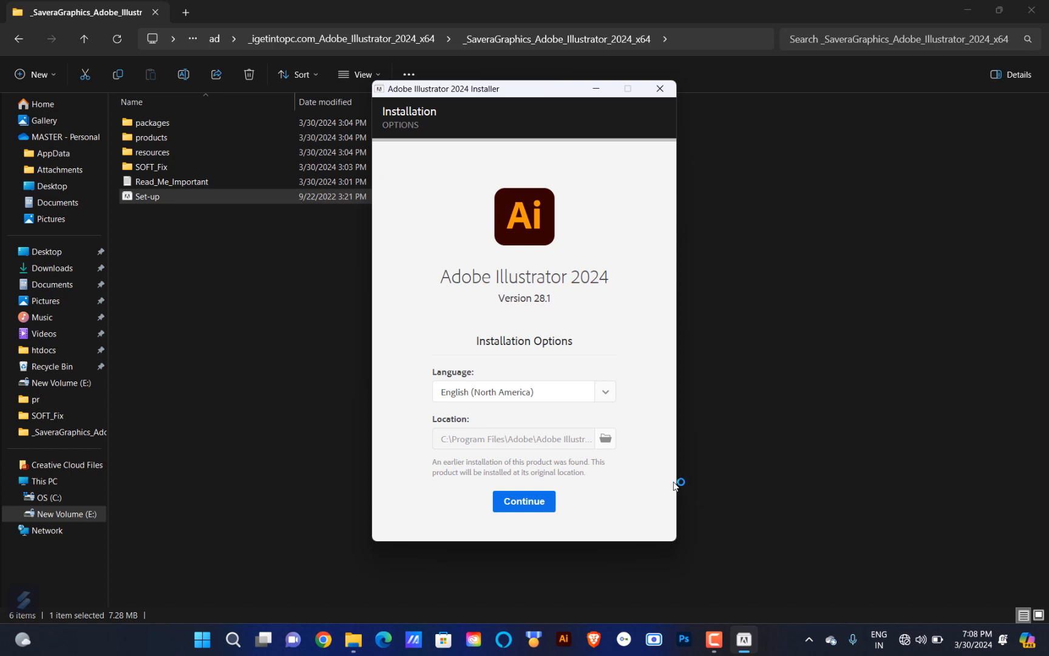
# Set the installation language to English (International) and install Adobe Illustrator 2024.
pyautogui.click(604, 398)
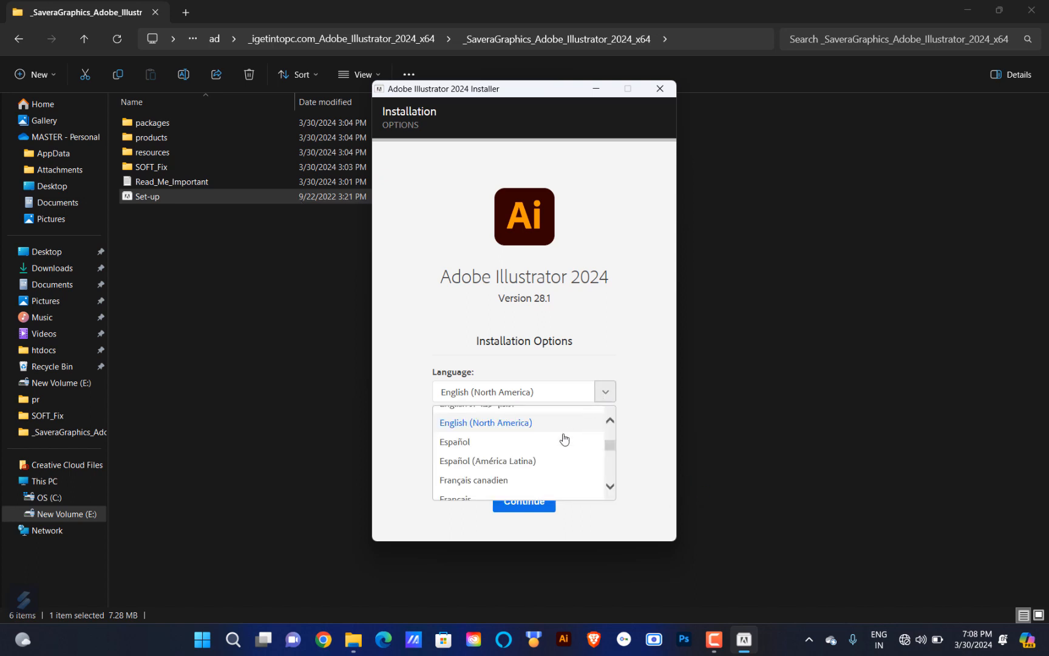
pyautogui.scroll(3, 552, 453)
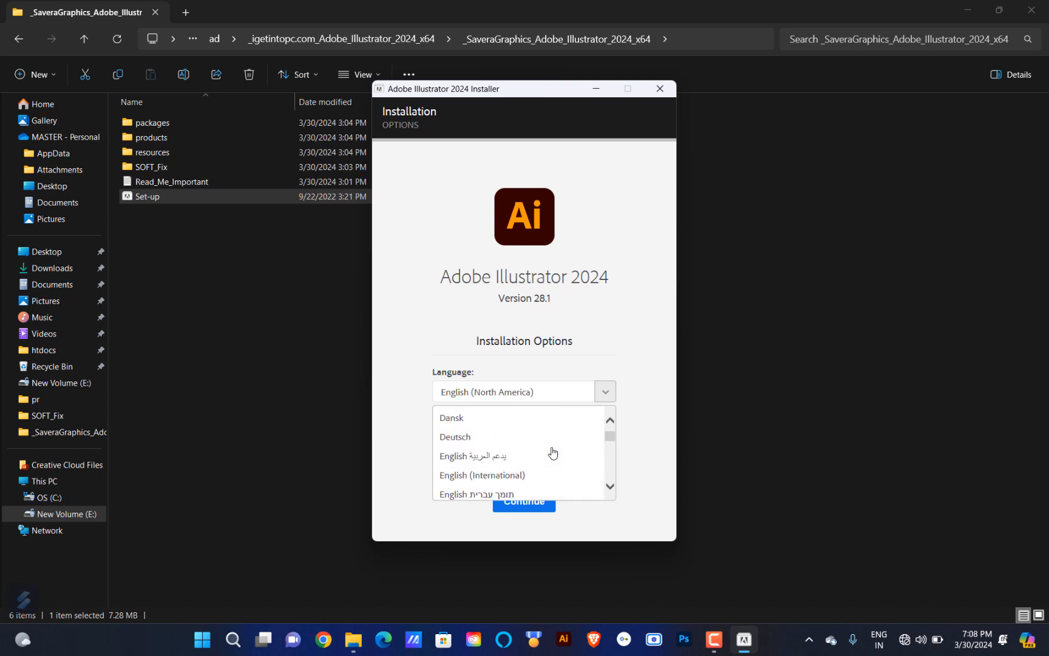
pyautogui.click(501, 478)
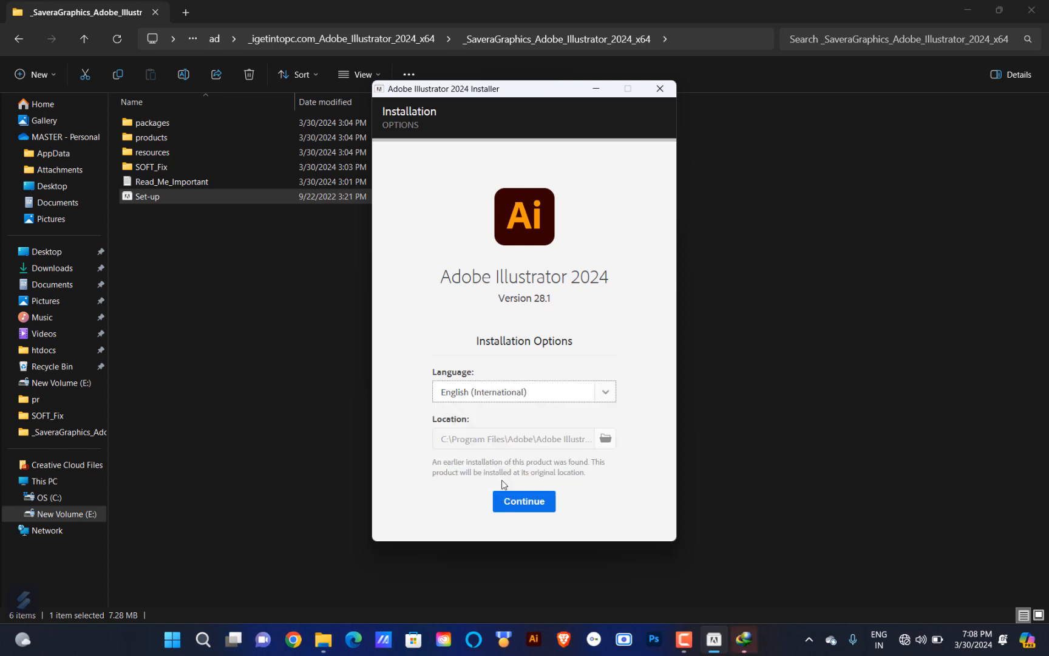
pyautogui.click(527, 502)
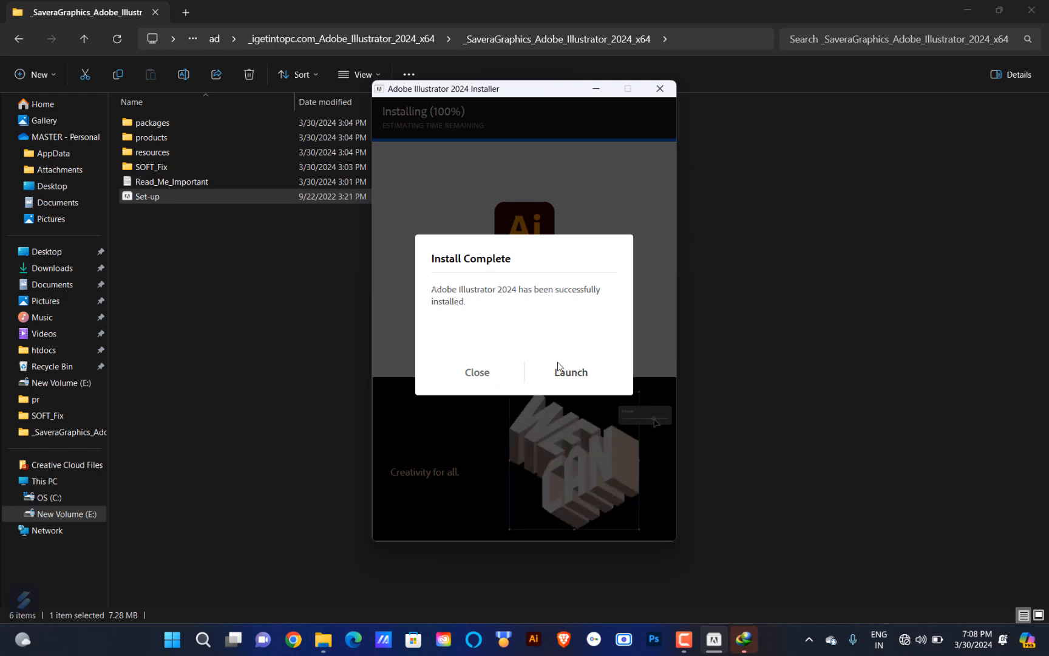
# Launch Illustrator from the finished installer and quit it at the subscription status dialog.
pyautogui.click(570, 373)
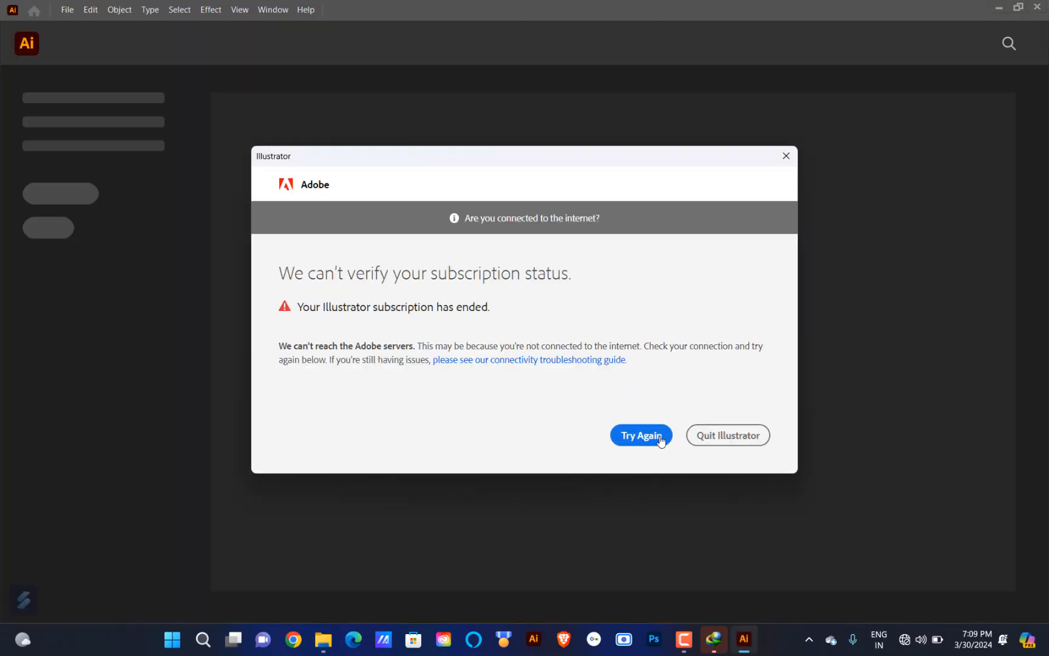
pyautogui.click(727, 444)
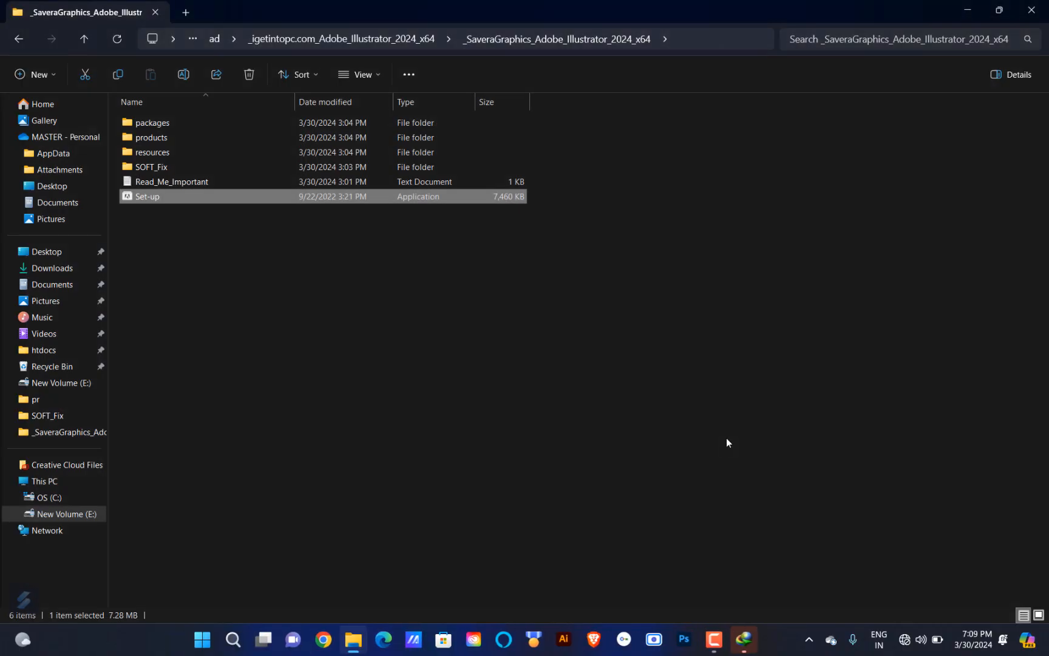
pyautogui.click(727, 438)
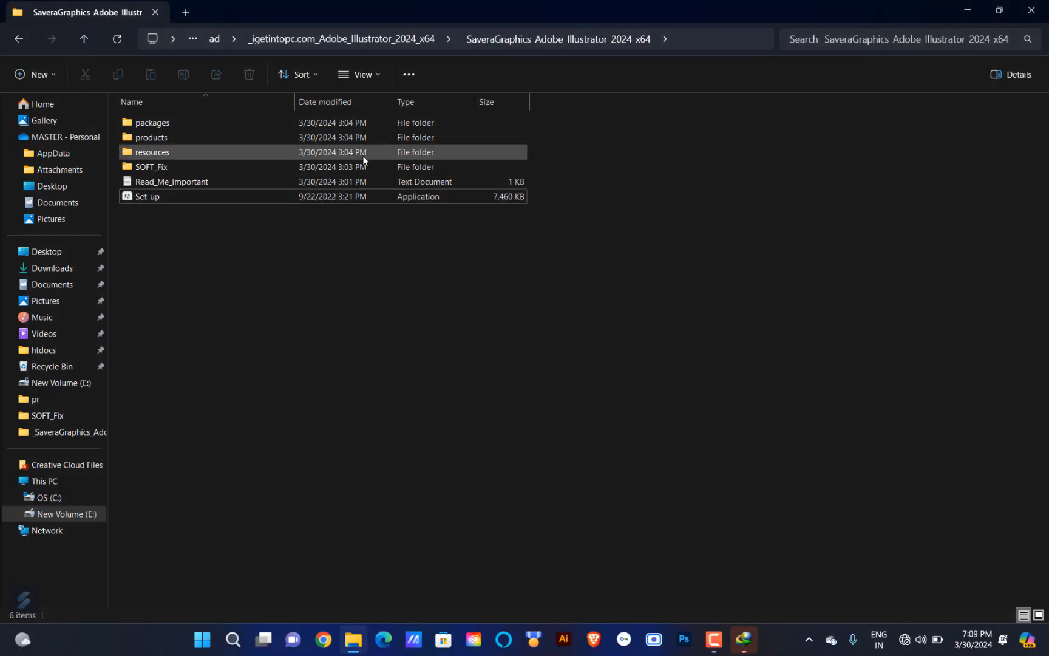
# Copy the Patch application from the SOFT_Fix folder.
pyautogui.doubleClick(366, 166)
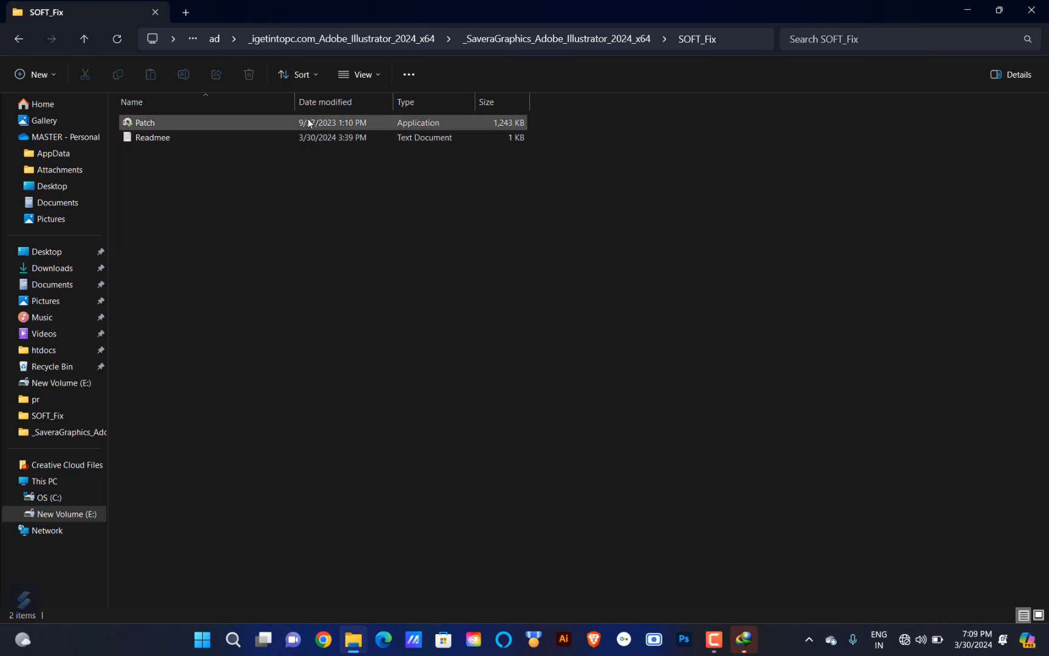
pyautogui.click(304, 121)
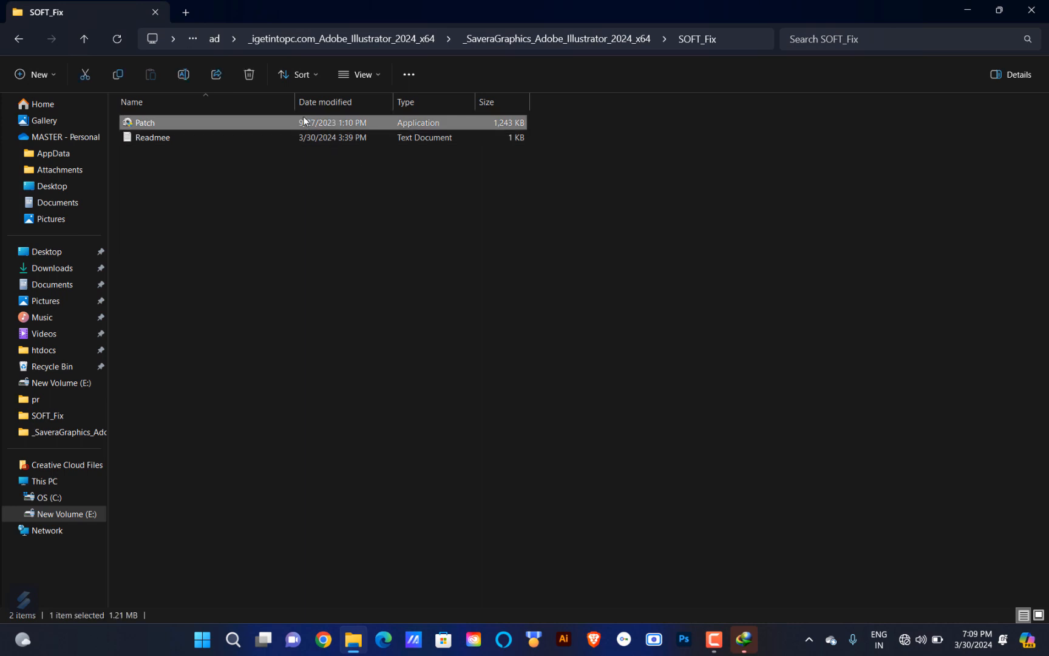
pyautogui.rightClick(304, 121)
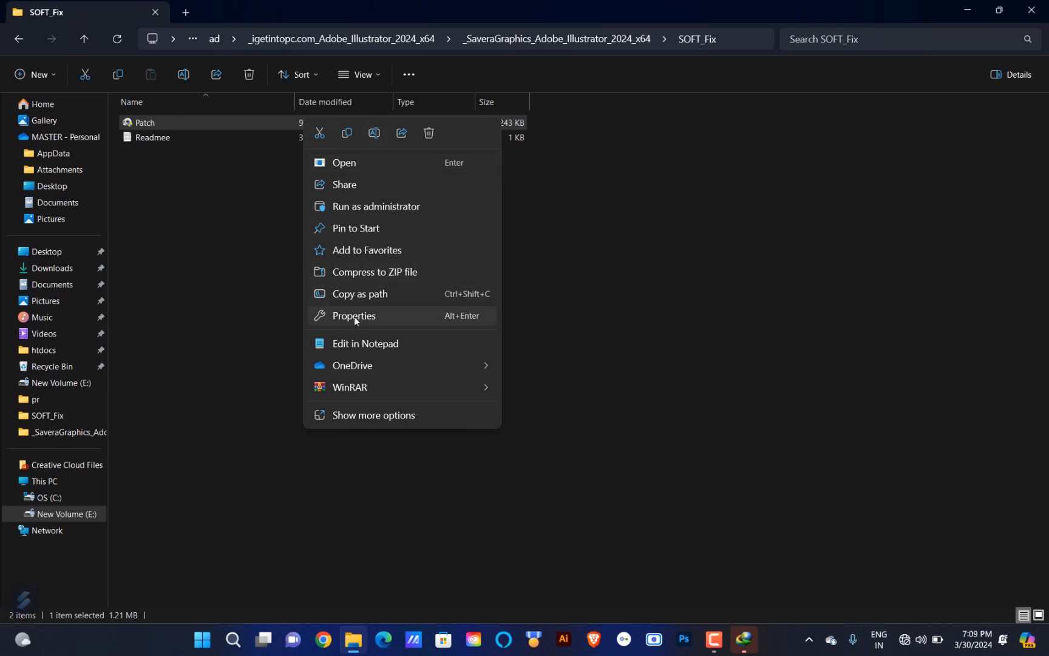
pyautogui.click(378, 418)
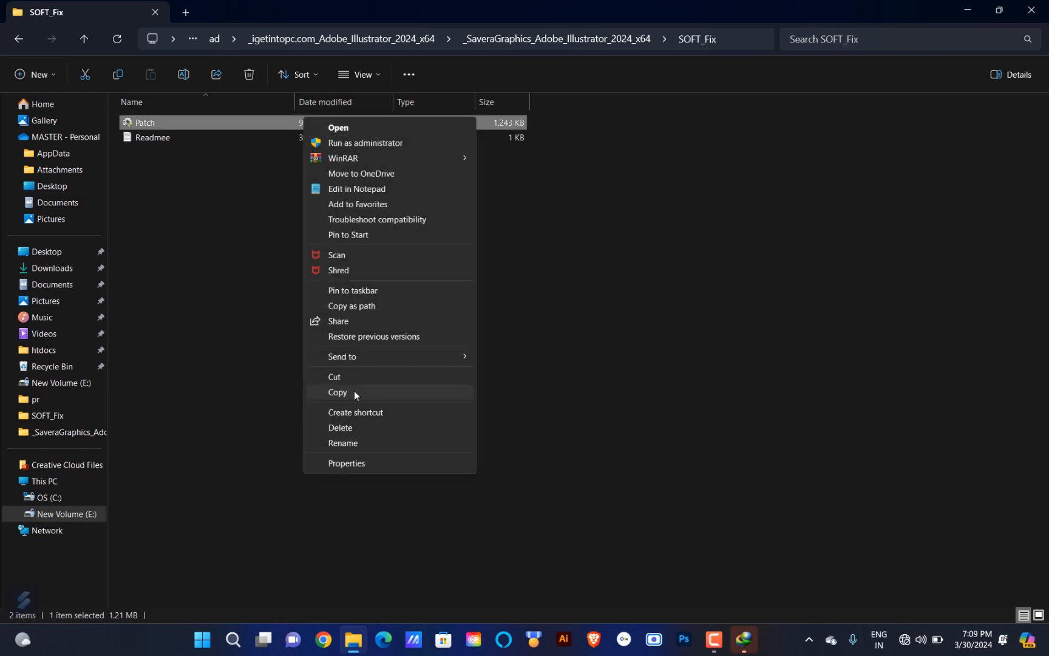
pyautogui.click(354, 392)
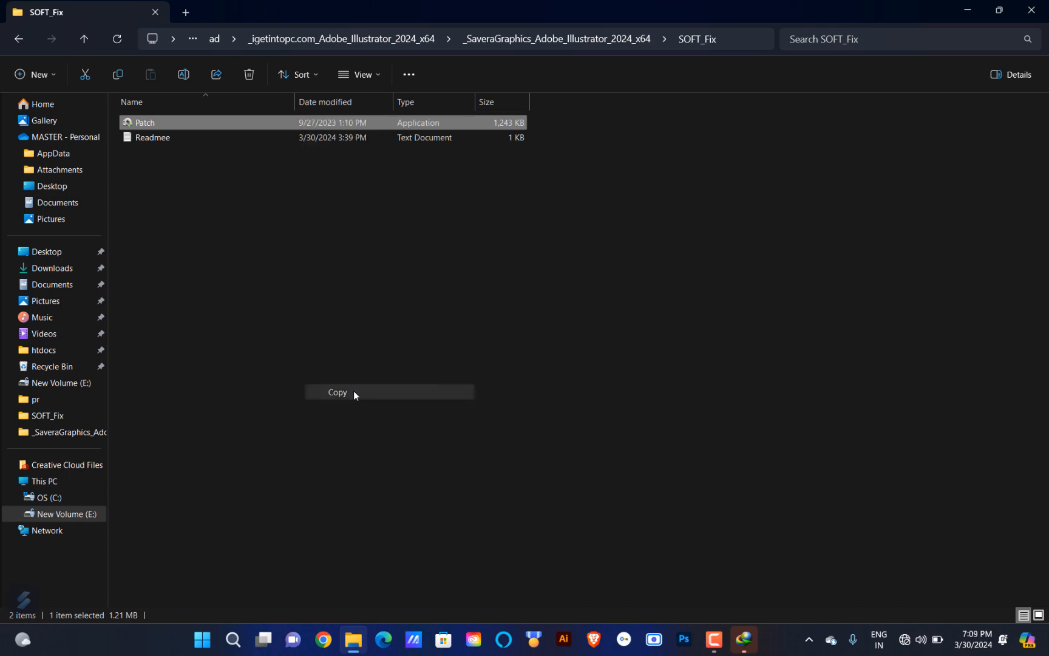
# Open the Adobe Illustrator 2024 program folder by following the file location of its Start menu shortcut.
pyautogui.click(202, 639)
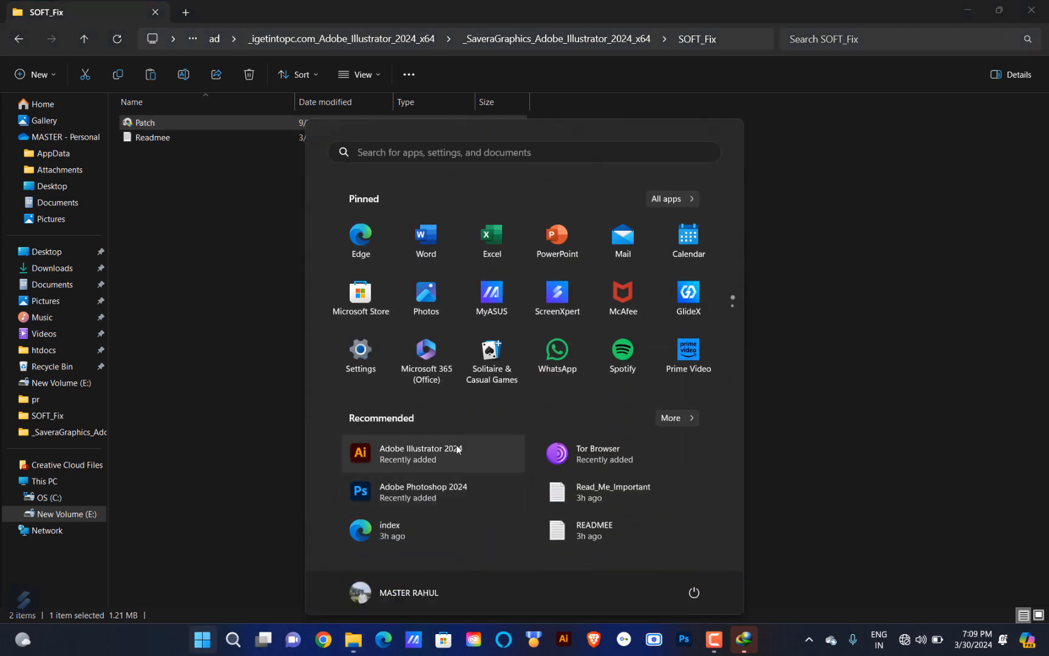
pyautogui.rightClick(457, 449)
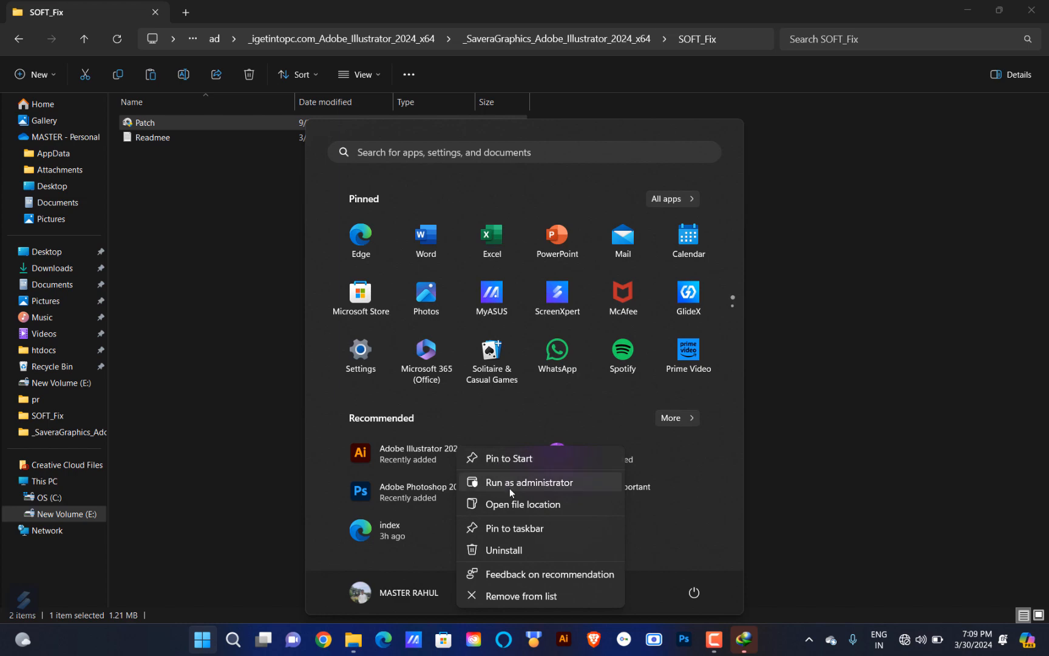
pyautogui.click(515, 506)
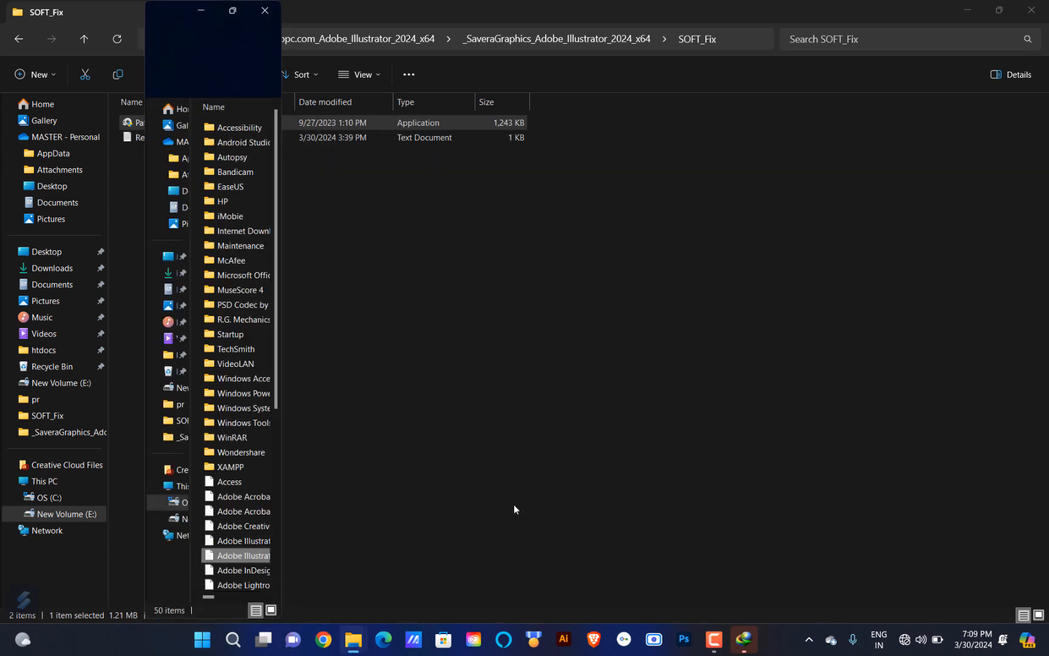
pyautogui.click(729, 308)
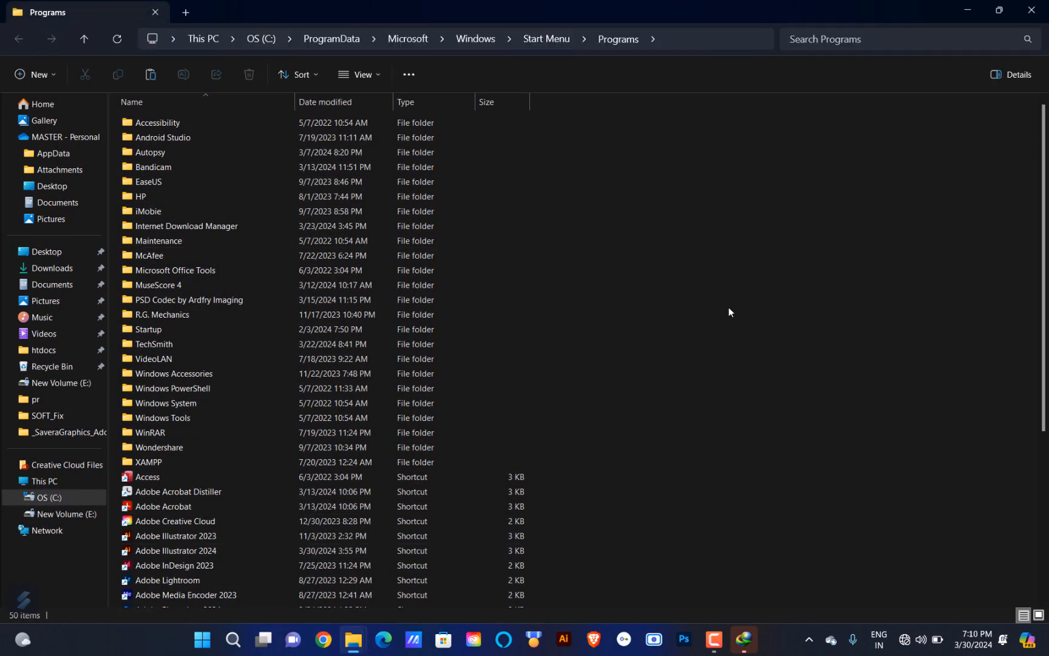
pyautogui.click(235, 544)
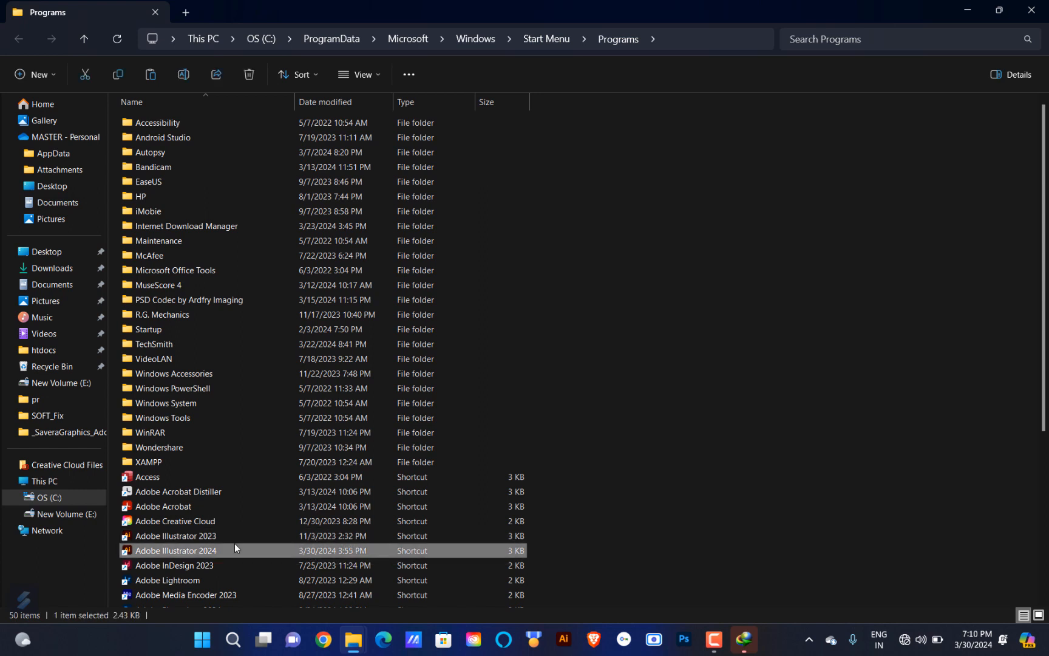
pyautogui.rightClick(235, 548)
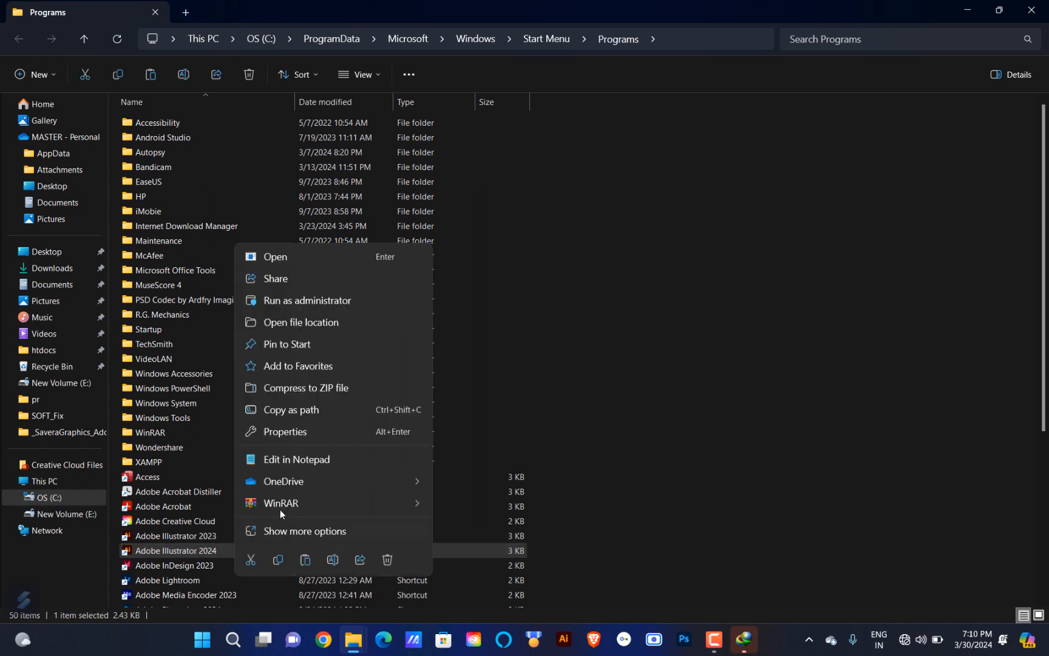
pyautogui.click(341, 323)
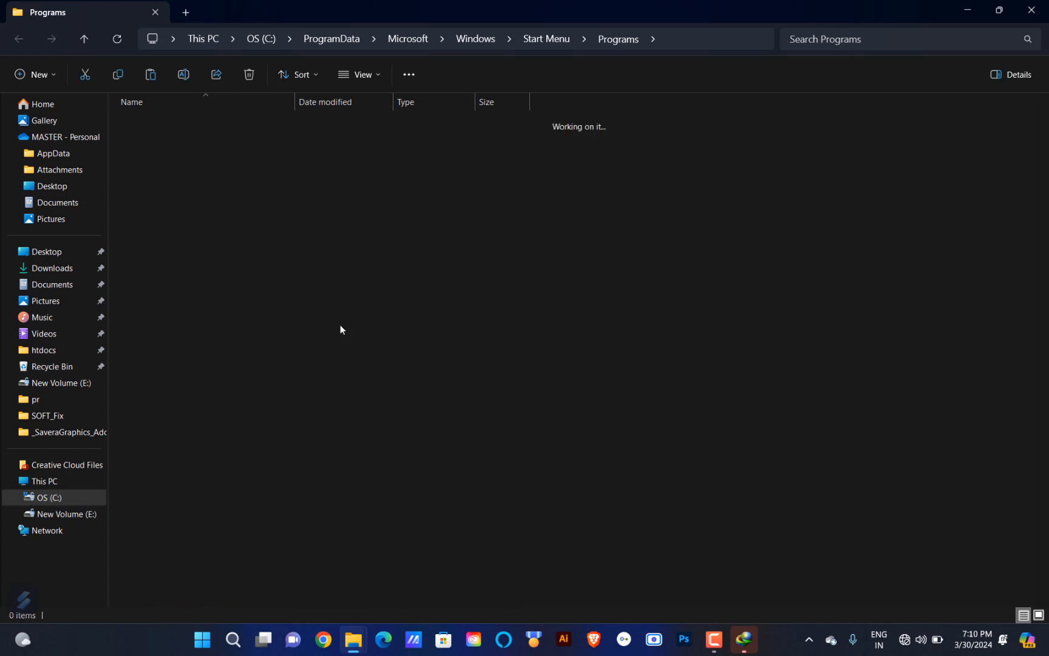
# Paste the copied Patch application into Illustrator's Windows folder, granting administrator permission.
pyautogui.rightClick(742, 274)
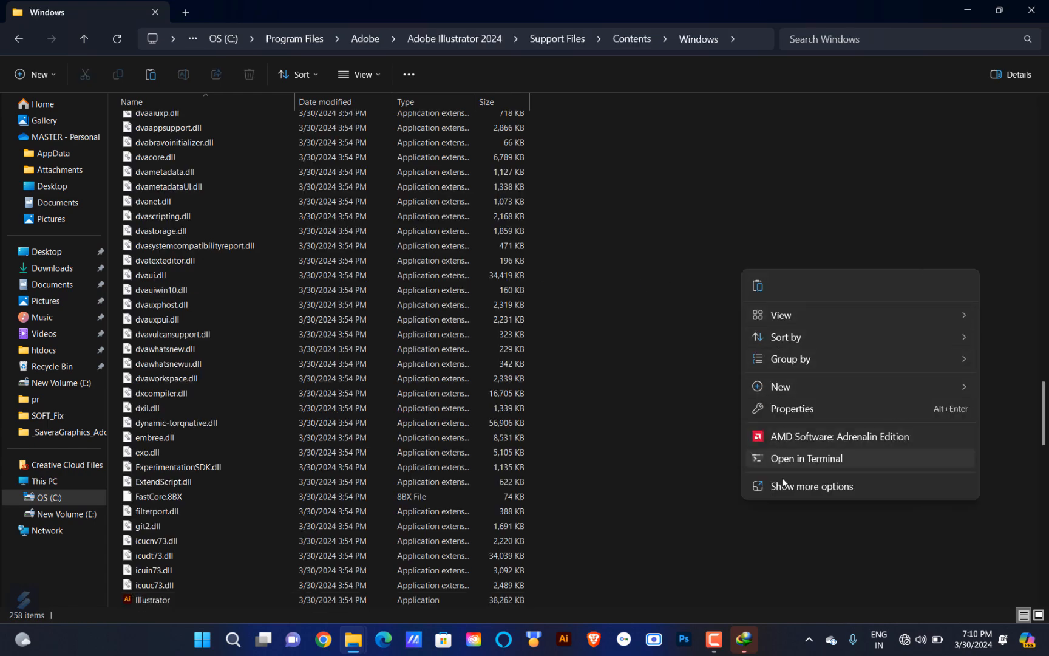
pyautogui.click(755, 291)
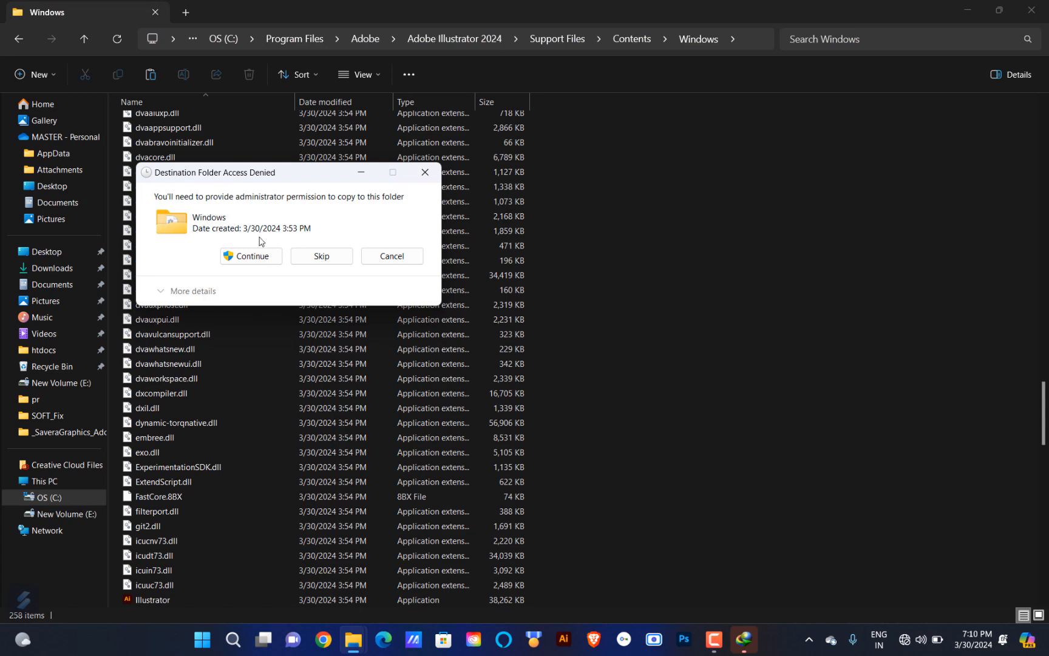
pyautogui.click(252, 256)
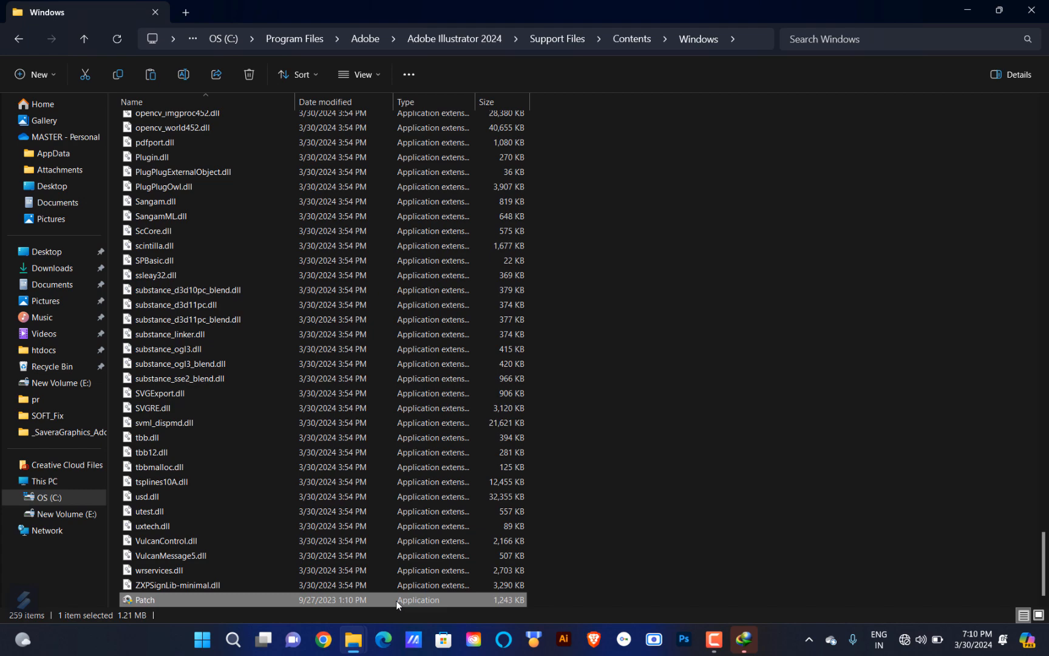
# Run the pasted Patch application and open its folder path selection.
pyautogui.doubleClick(185, 598)
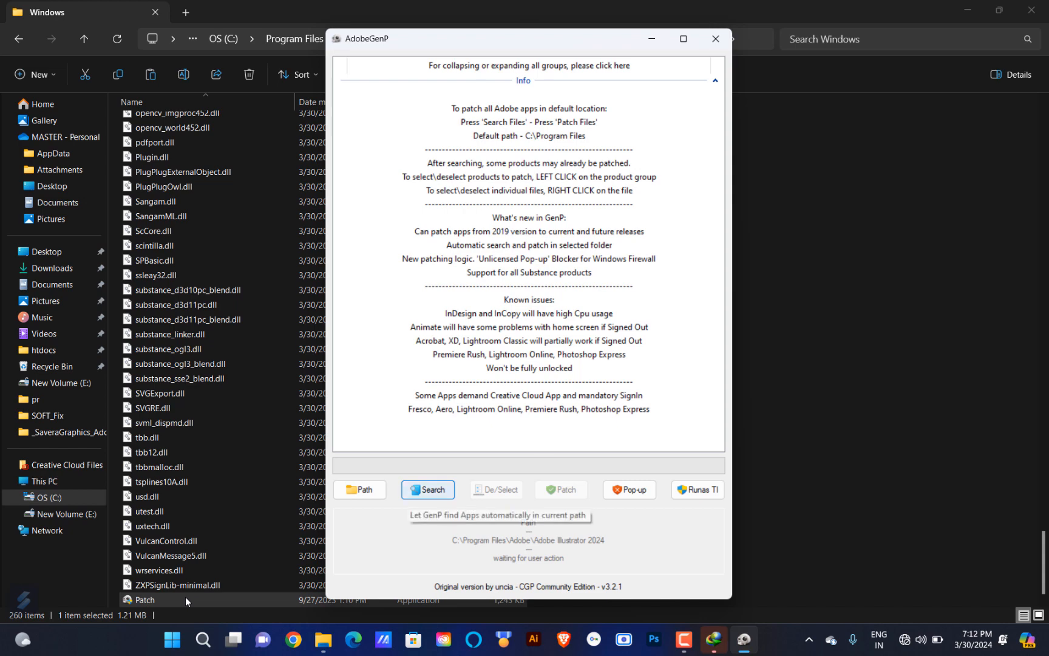
pyautogui.hotkey('shift', 'Tab')
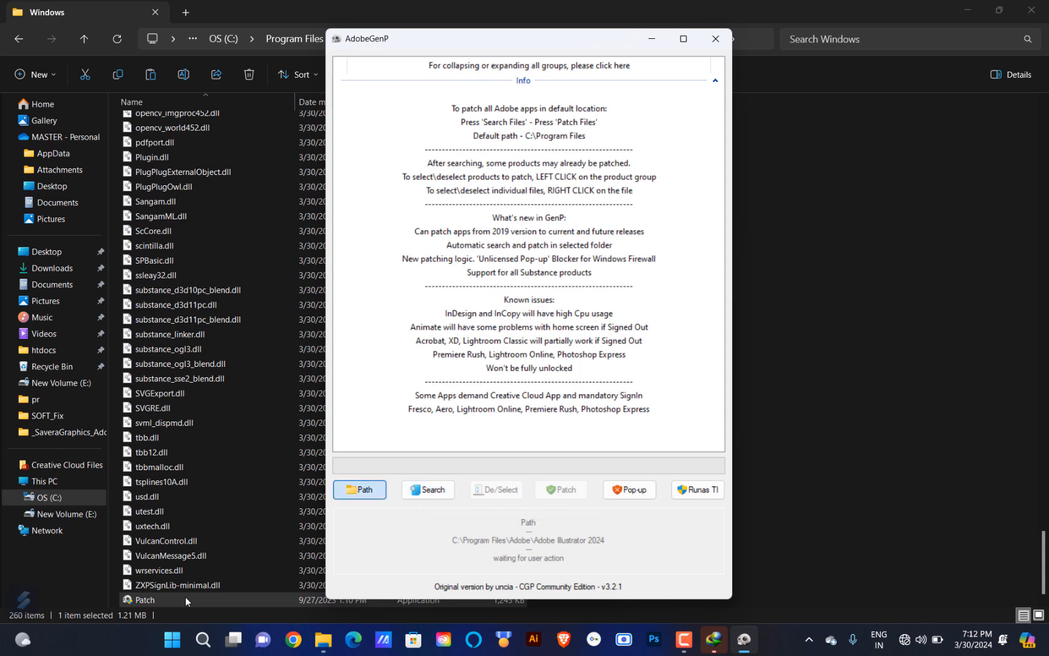
pyautogui.press('Return')
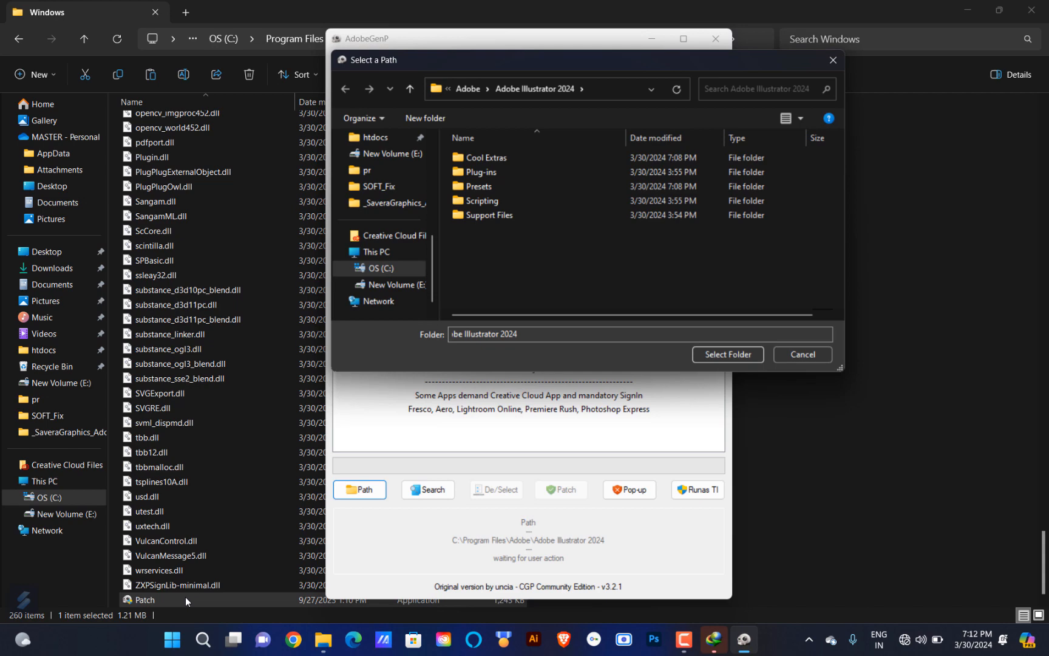
pyautogui.hotkey('alt', 'Up')
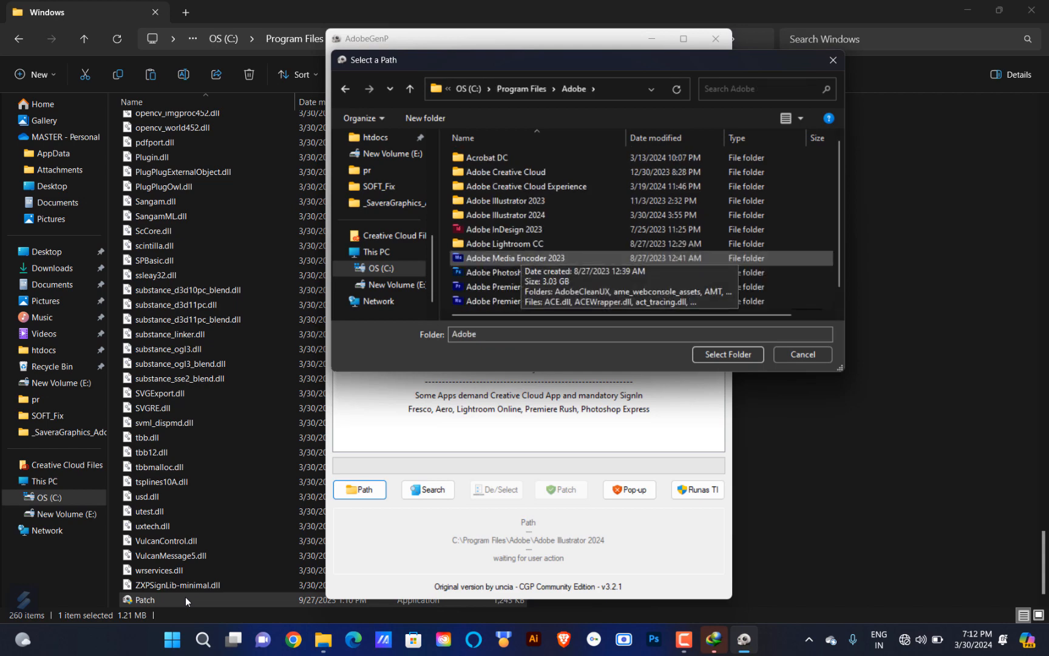
pyautogui.press('Return')
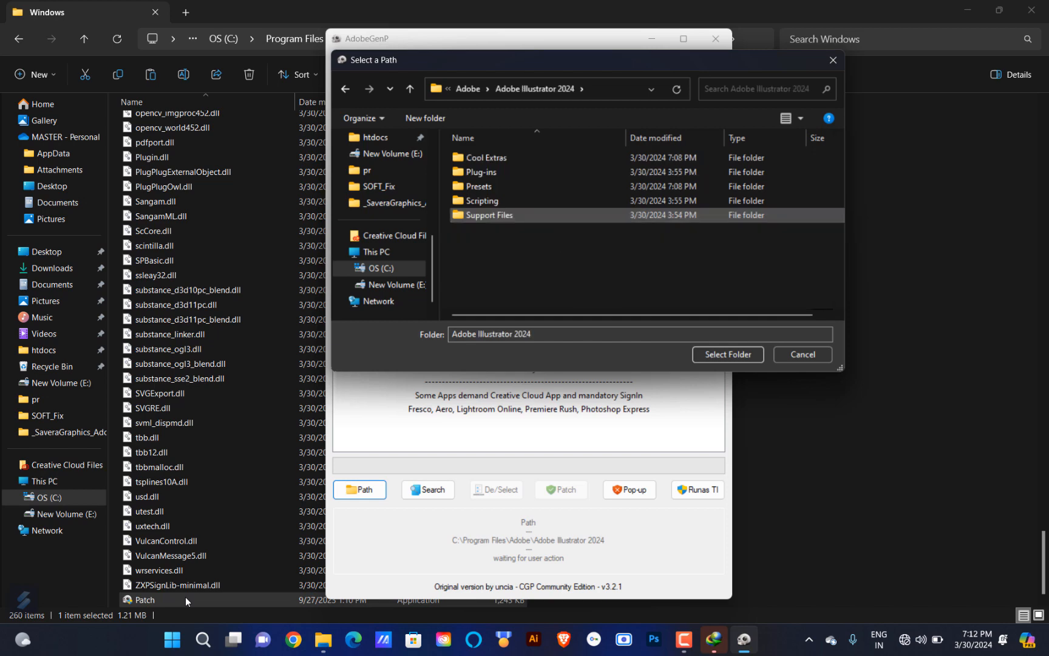
pyautogui.press('Return')
pyautogui.press('BackSpace')
pyautogui.press('BackSpace')
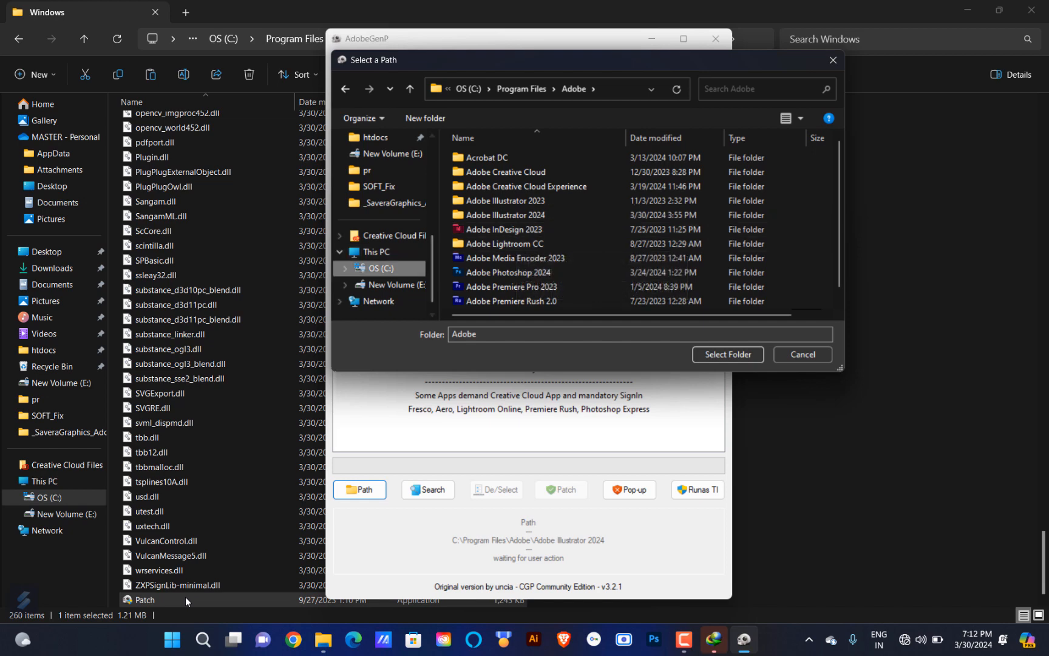
# Browse up to drive C: in the path selection and go into Program Files and its Adobe folder.
pyautogui.press('BackSpace')
pyautogui.press('BackSpace')
pyautogui.press('Up')
pyautogui.press('Up')
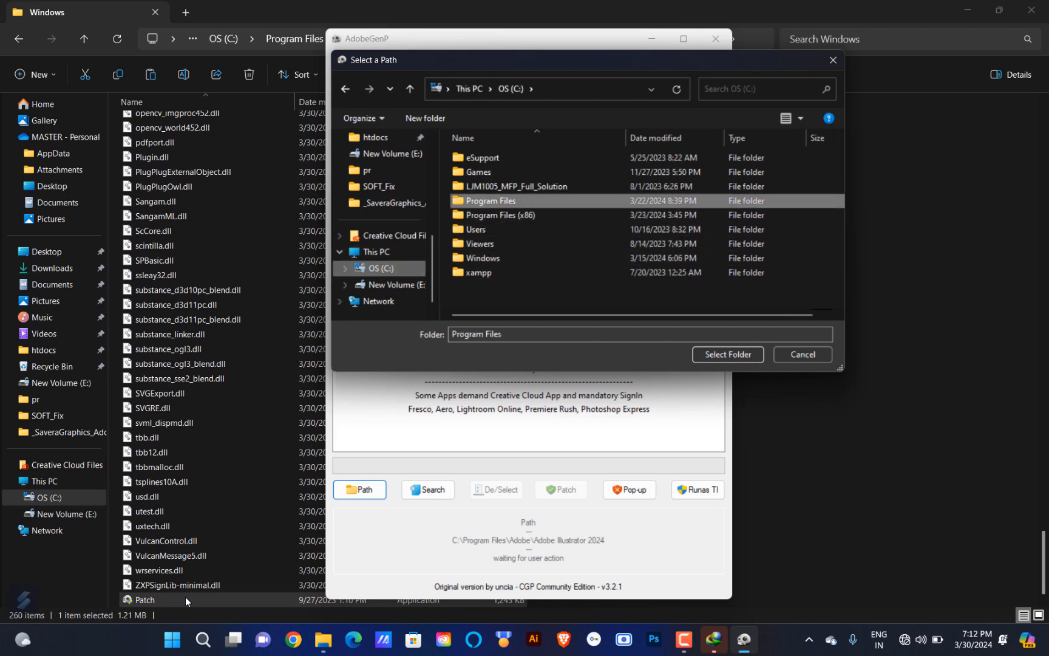
pyautogui.press('Return')
pyautogui.press('Up')
pyautogui.press('Up')
pyautogui.press('Up')
pyautogui.press('Return')
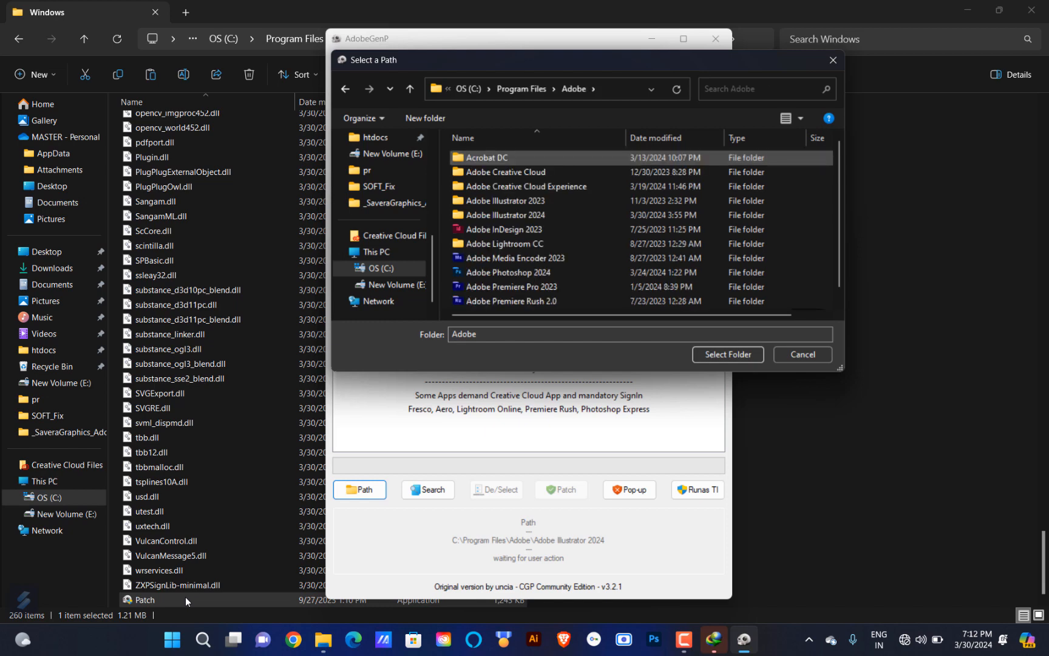
# Open the Adobe Illustrator 2024 folder among the Adobe program folders.
pyautogui.press('Down')
pyautogui.press('Down')
pyautogui.press('Down')
pyautogui.press('Down')
pyautogui.press('Down')
pyautogui.press('Down')
pyautogui.press('Down')
pyautogui.press('Down')
pyautogui.press('Down')
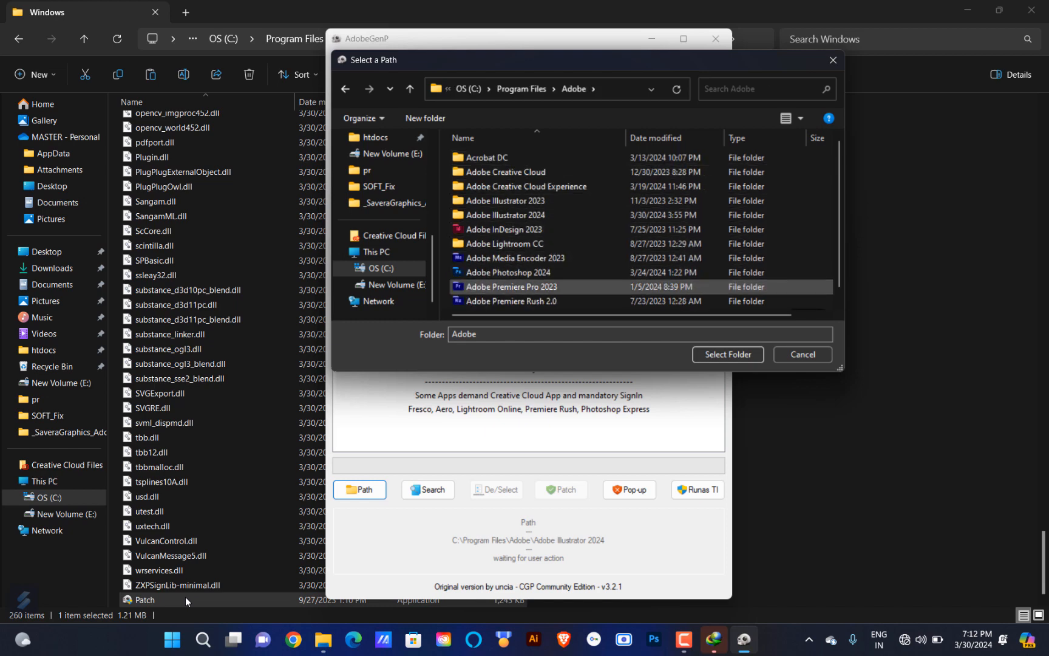
pyautogui.press('Up')
pyautogui.press('Up')
pyautogui.press('Up')
pyautogui.press('Up')
pyautogui.press('Up')
pyautogui.press('Up')
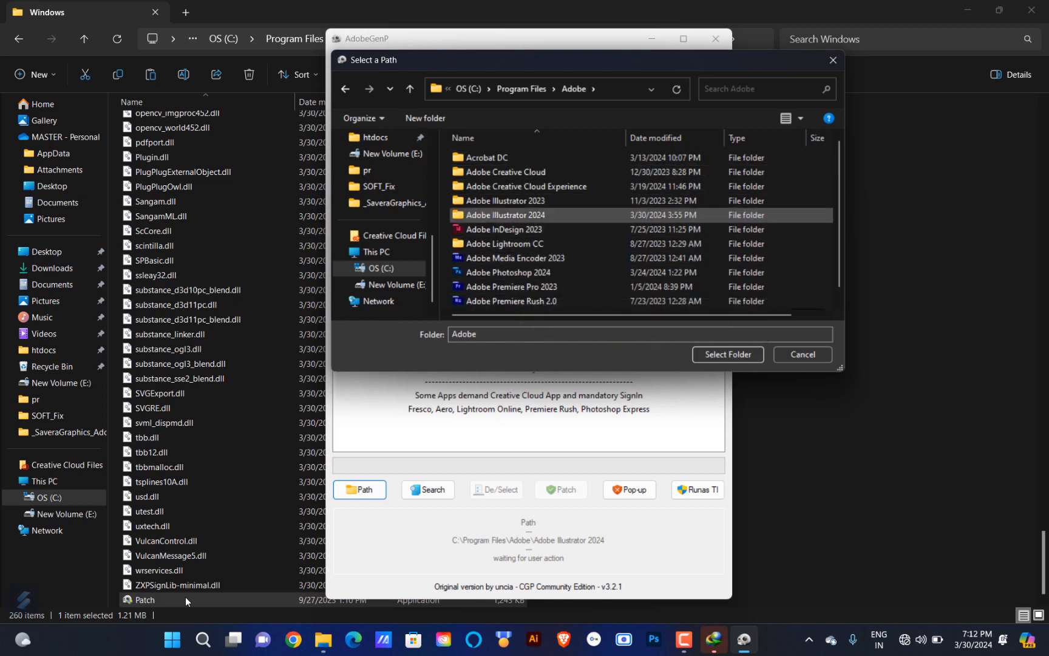
pyautogui.press('Down')
pyautogui.press('Return')
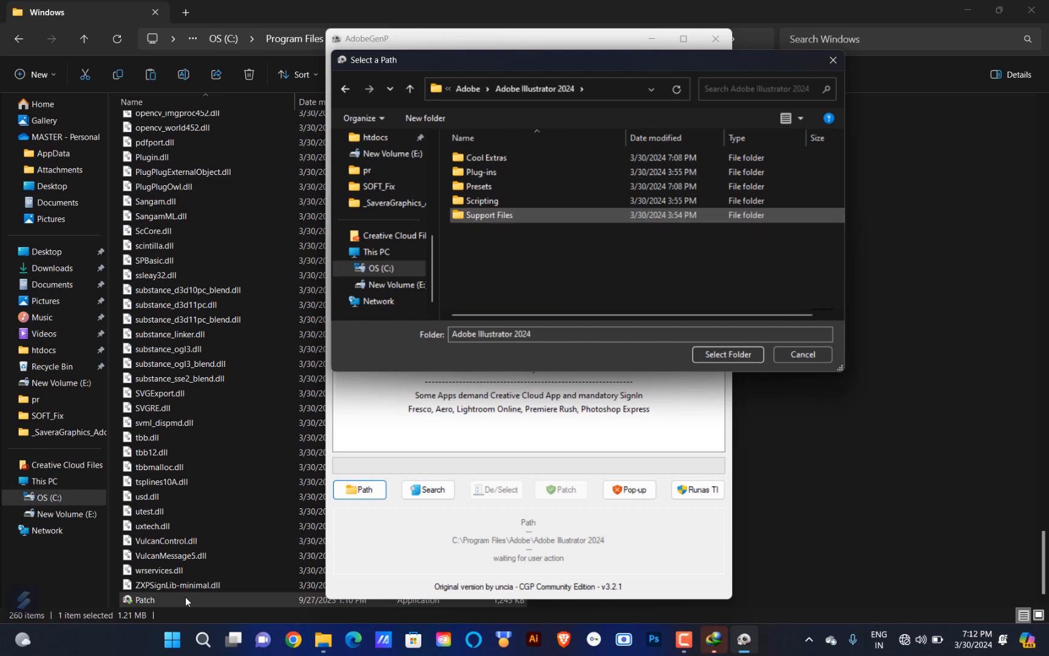
pyautogui.press('Up')
pyautogui.press('Up')
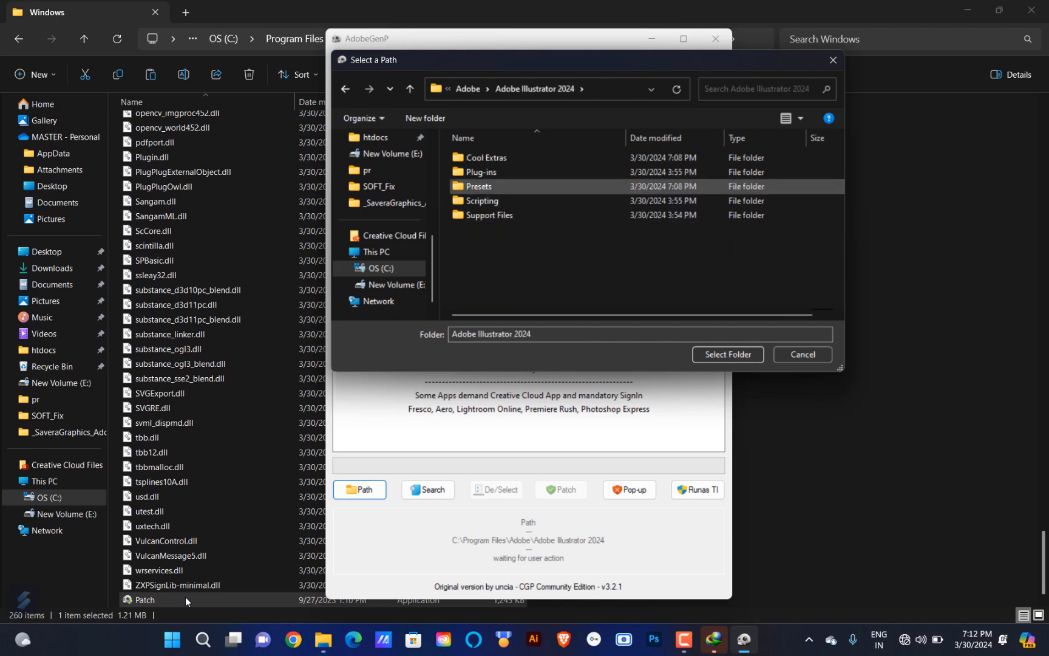
pyautogui.press('Return')
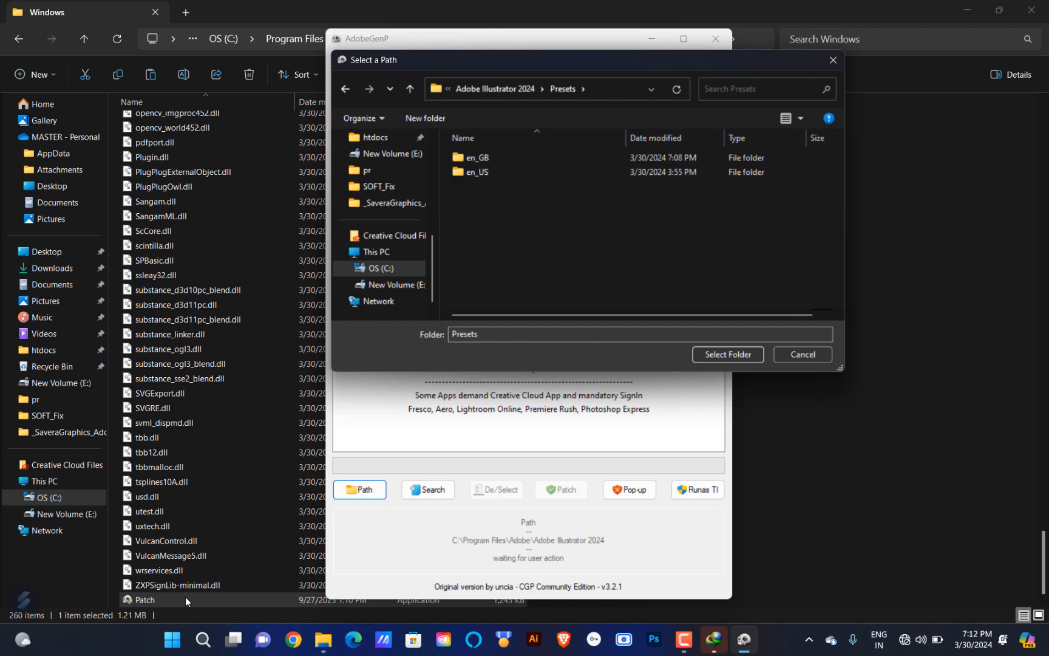
pyautogui.press('BackSpace')
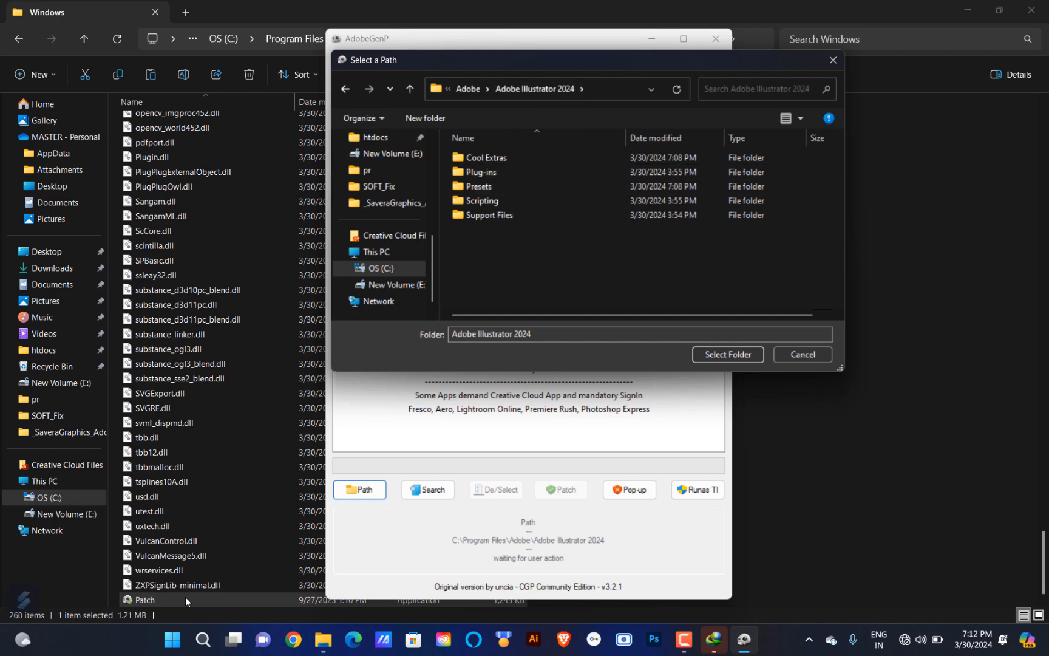
# Move the path selection dialog lower and go back up to the Adobe folder in Program Files.
pyautogui.moveTo(540, 60)
pyautogui.mouseDown()
pyautogui.moveTo(567, 215)
pyautogui.moveTo(547, 326)
pyautogui.moveTo(552, 346)
pyautogui.moveTo(572, 351)
pyautogui.moveTo(561, 342)
pyautogui.moveTo(591, 323)
pyautogui.moveTo(543, 294)
pyautogui.mouseUp()
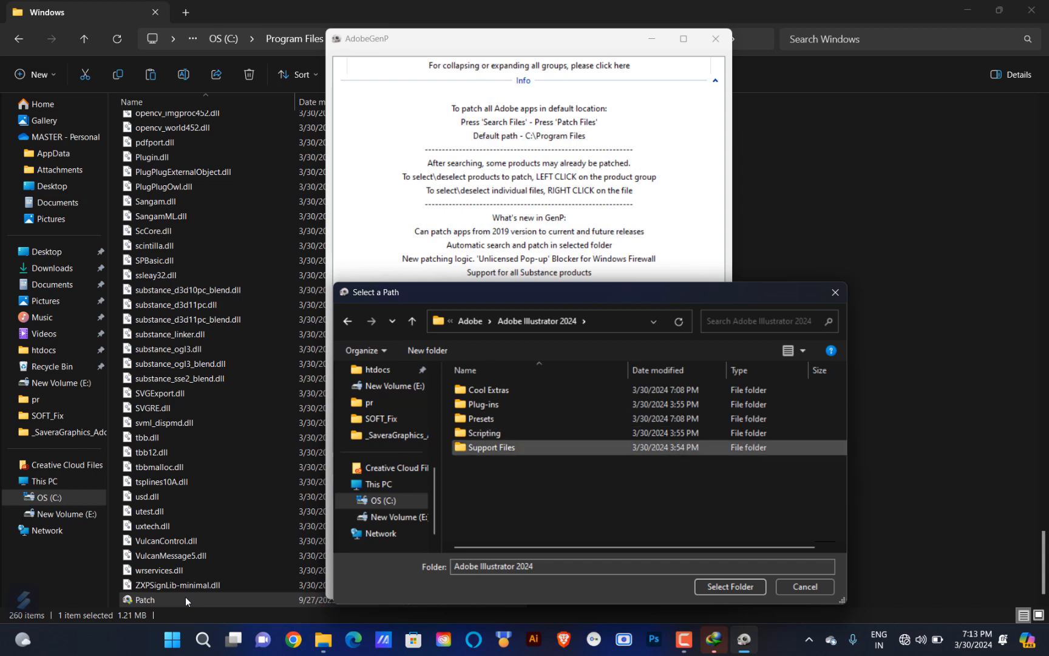
pyautogui.doubleClick(492, 447)
pyautogui.hotkey('alt', 'Up')
pyautogui.hotkey('alt', 'Up')
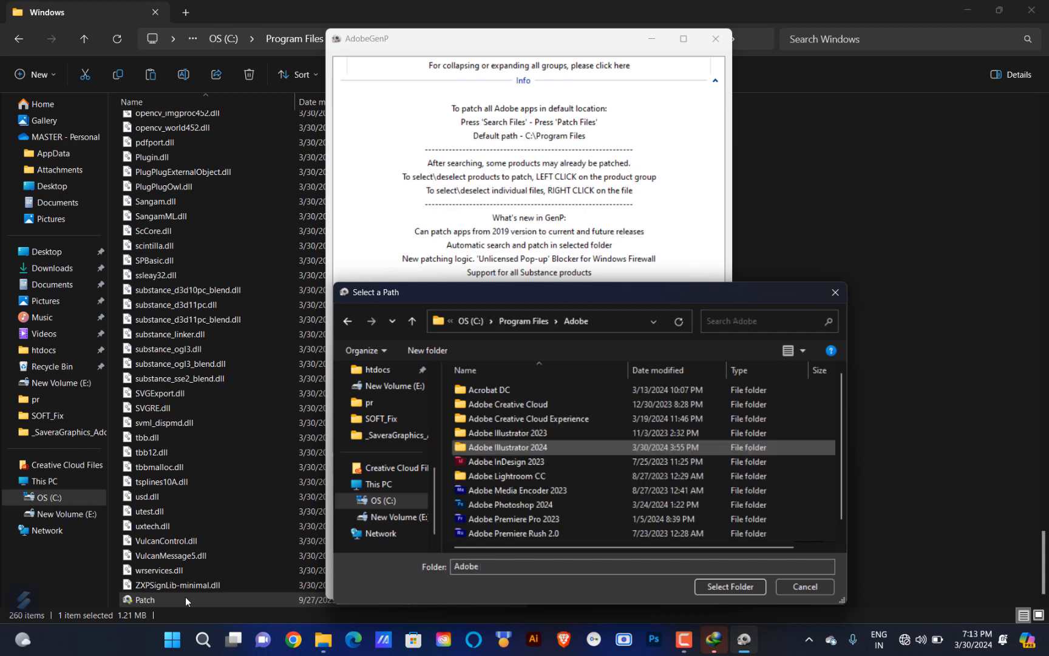
# Copy the path of the Adobe Illustrator 2024 folder and choose that folder as the AdobeGenP path.
pyautogui.click(540, 448)
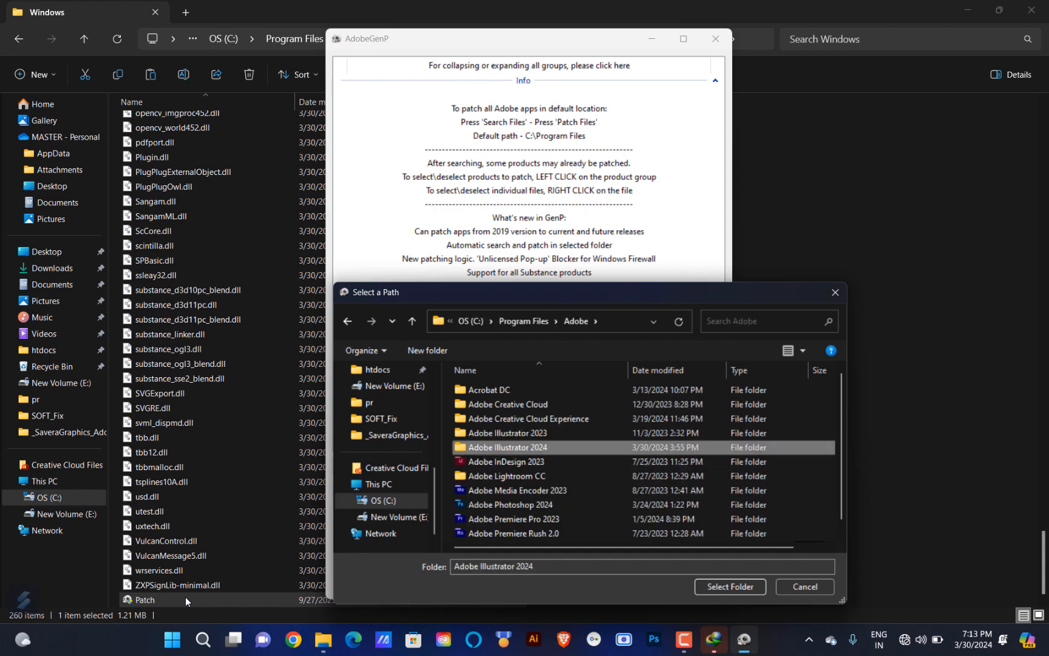
pyautogui.rightClick(540, 449)
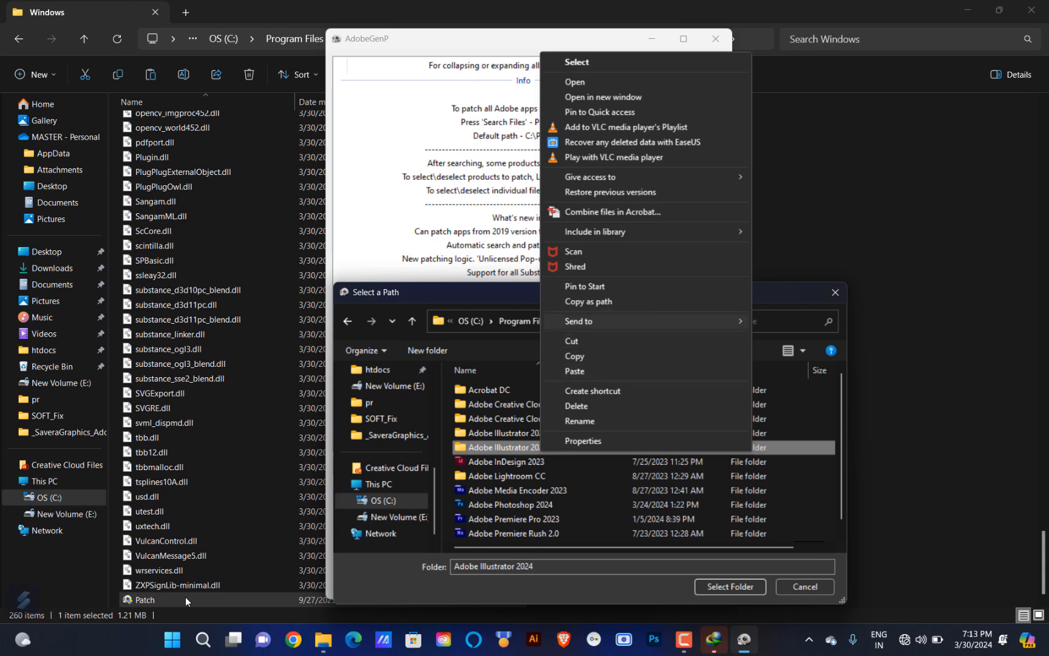
pyautogui.click(589, 301)
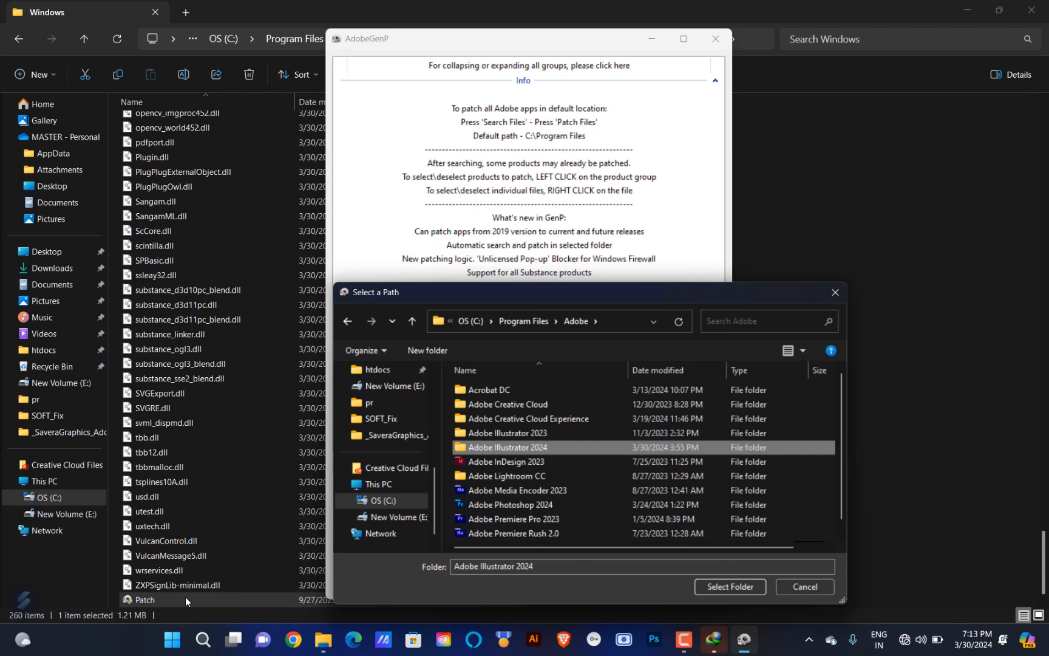
pyautogui.click(730, 587)
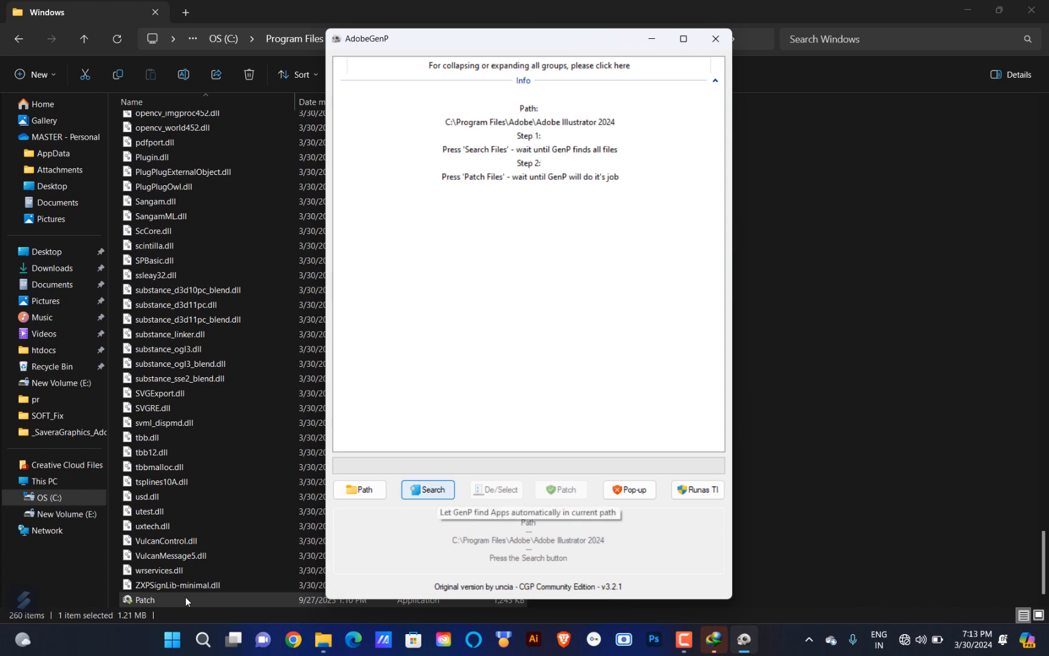
# Search the chosen path for Illustrator files, patch the files found and close AdobeGenP.
pyautogui.click(427, 490)
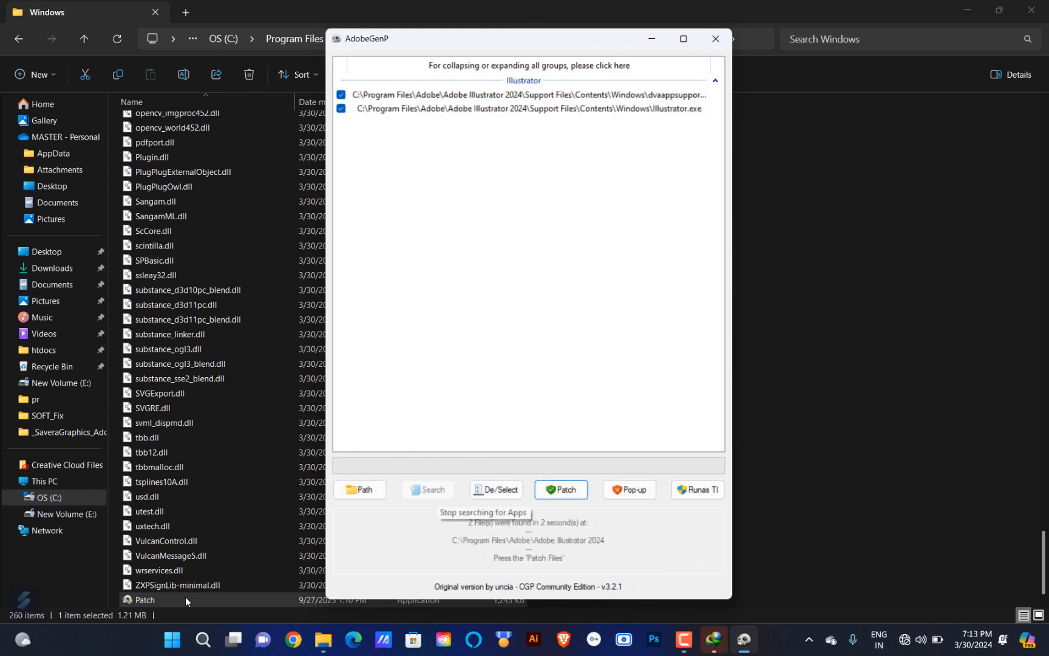
pyautogui.click(562, 489)
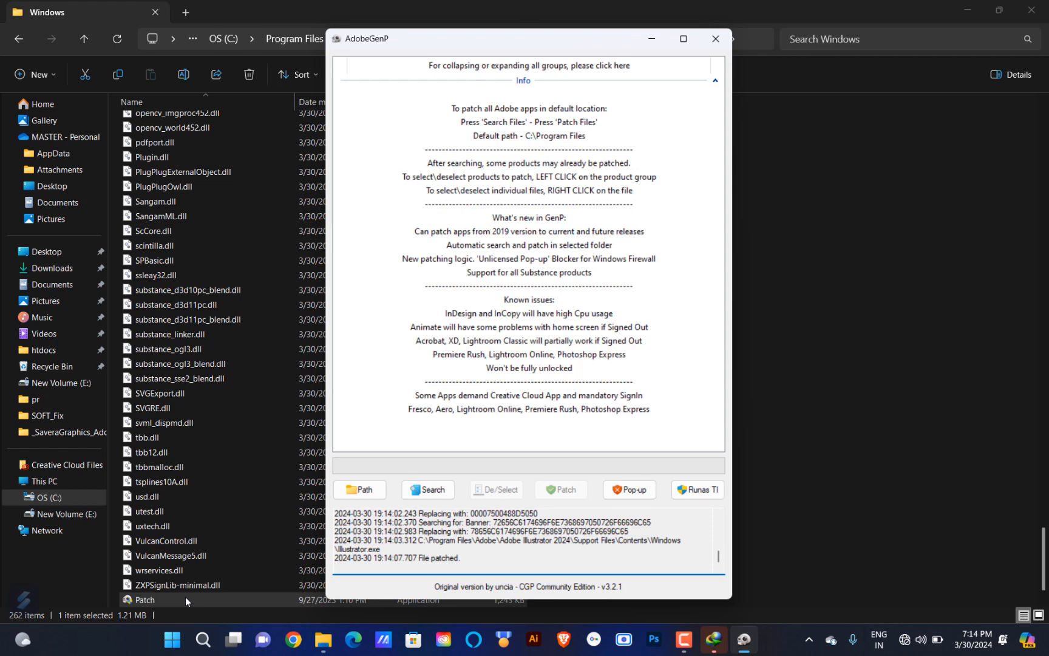
pyautogui.click(716, 39)
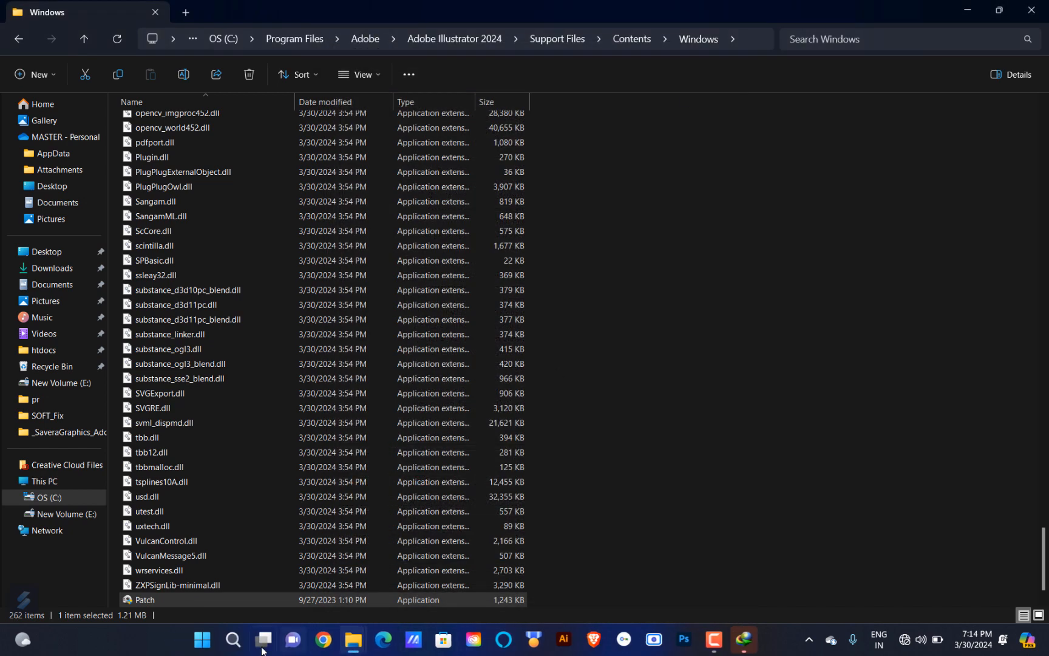
# Launch Adobe Illustrator 2024 and bring up the dialog for opening an existing file.
pyautogui.click(202, 639)
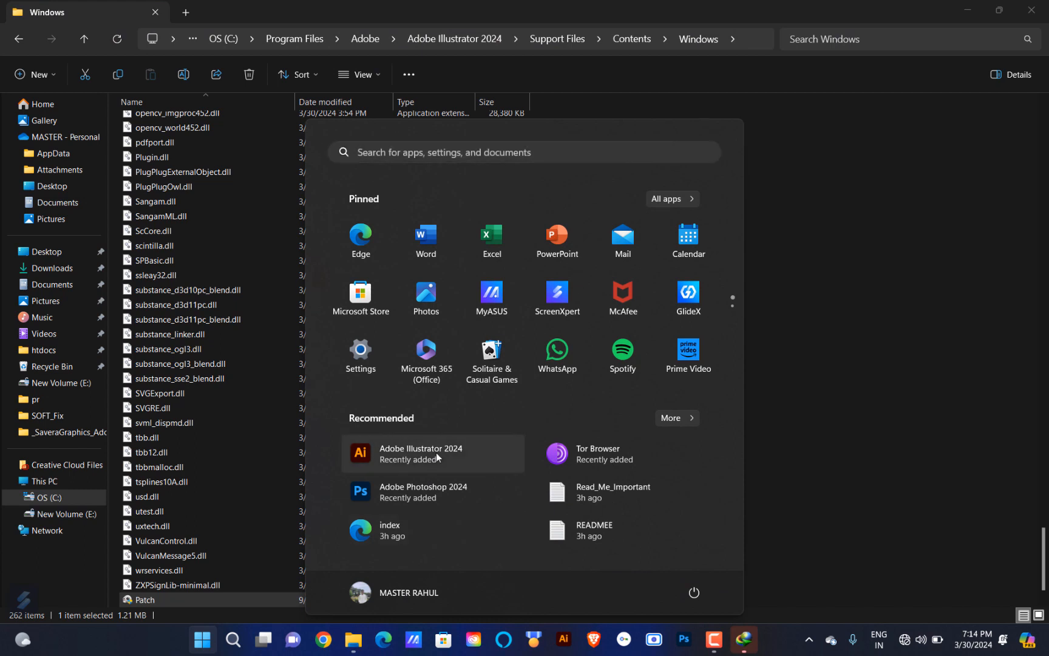
pyautogui.click(396, 459)
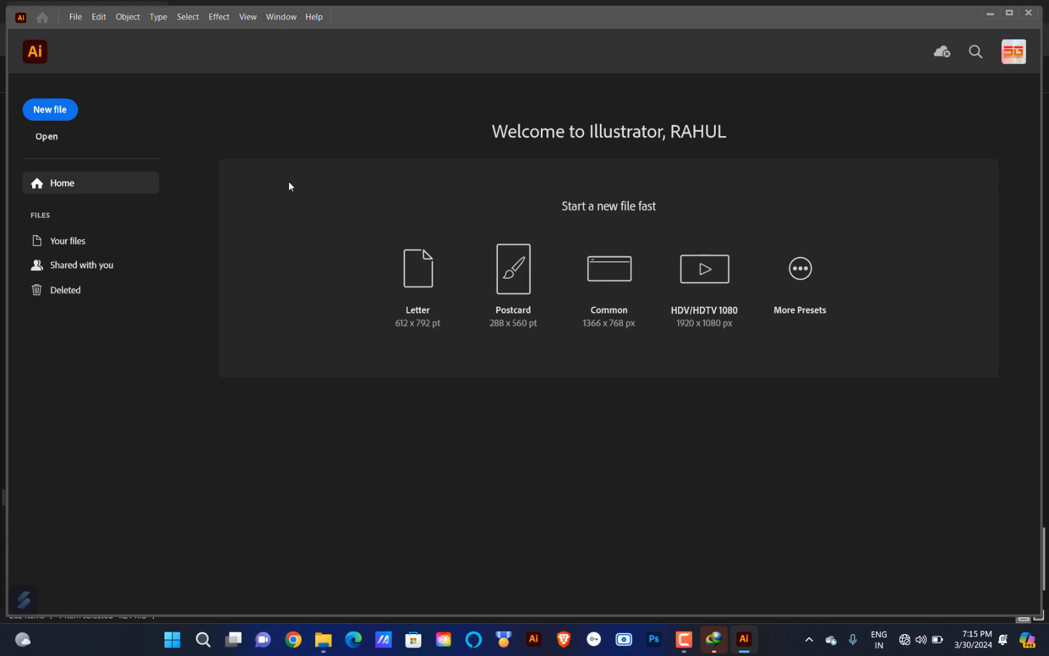
pyautogui.hotkey('ctrl', 'o')
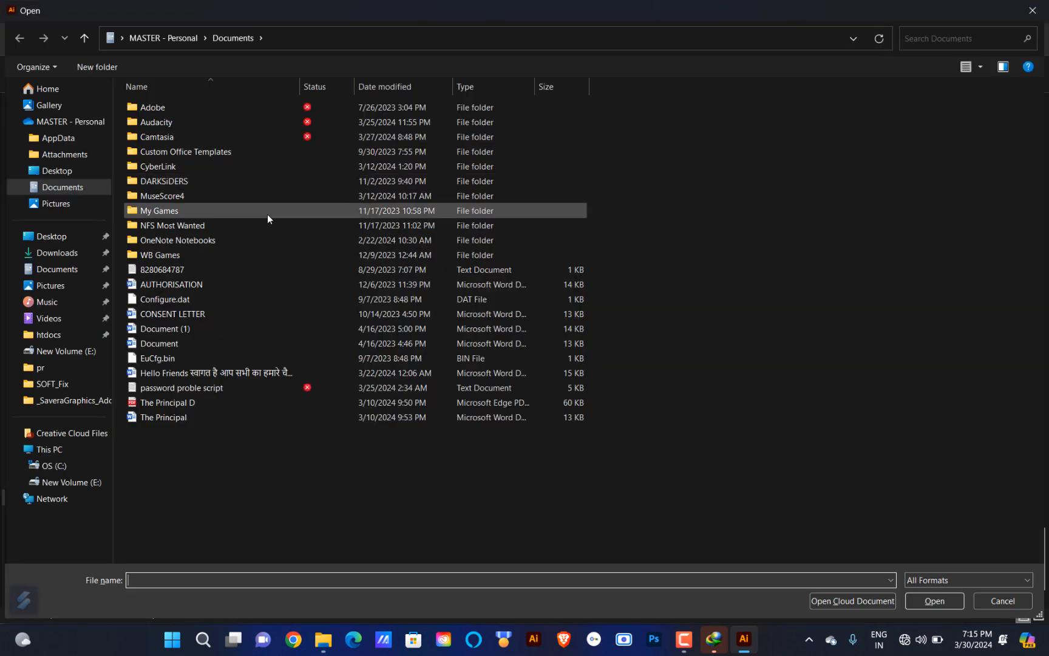
# Search New Volume (E:) for "ai" and open the asdfghjk logo file.
pyautogui.click(65, 482)
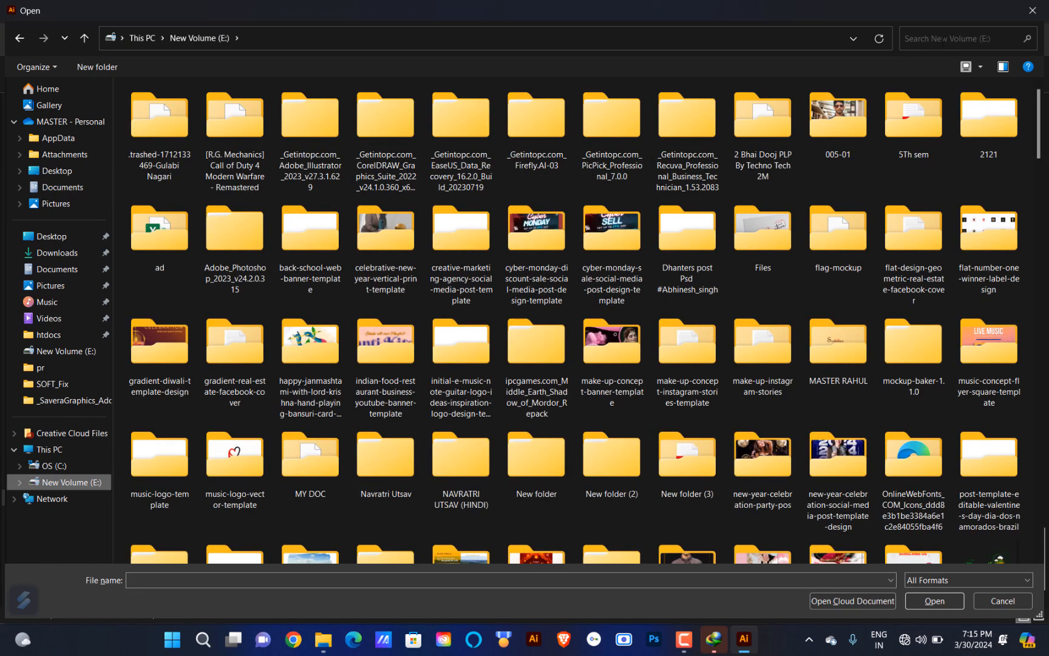
pyautogui.click(943, 40)
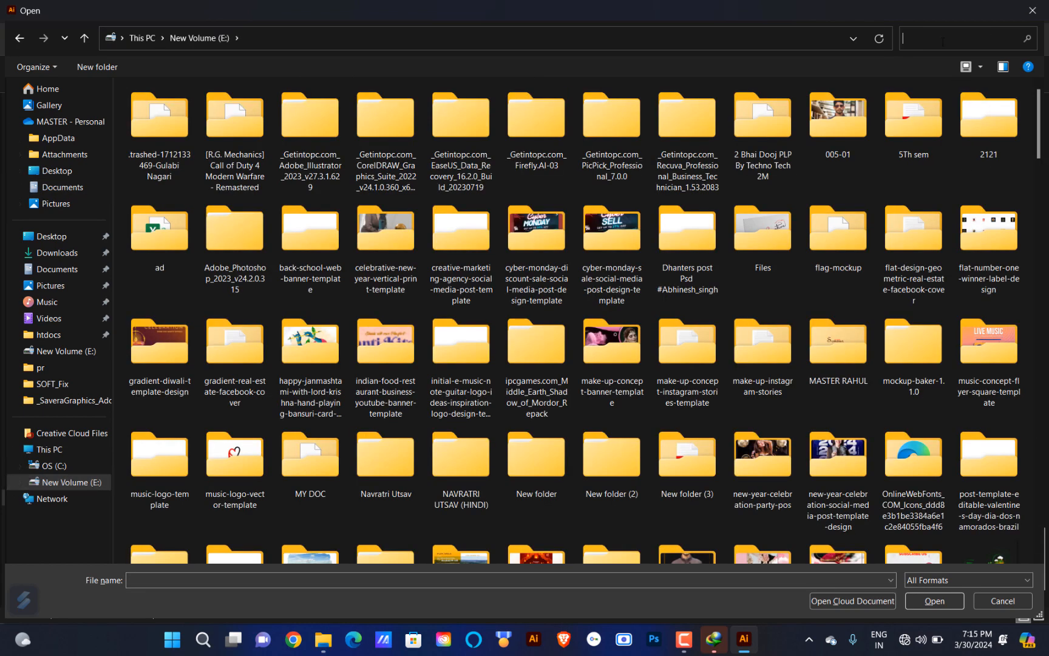
pyautogui.write('ai')
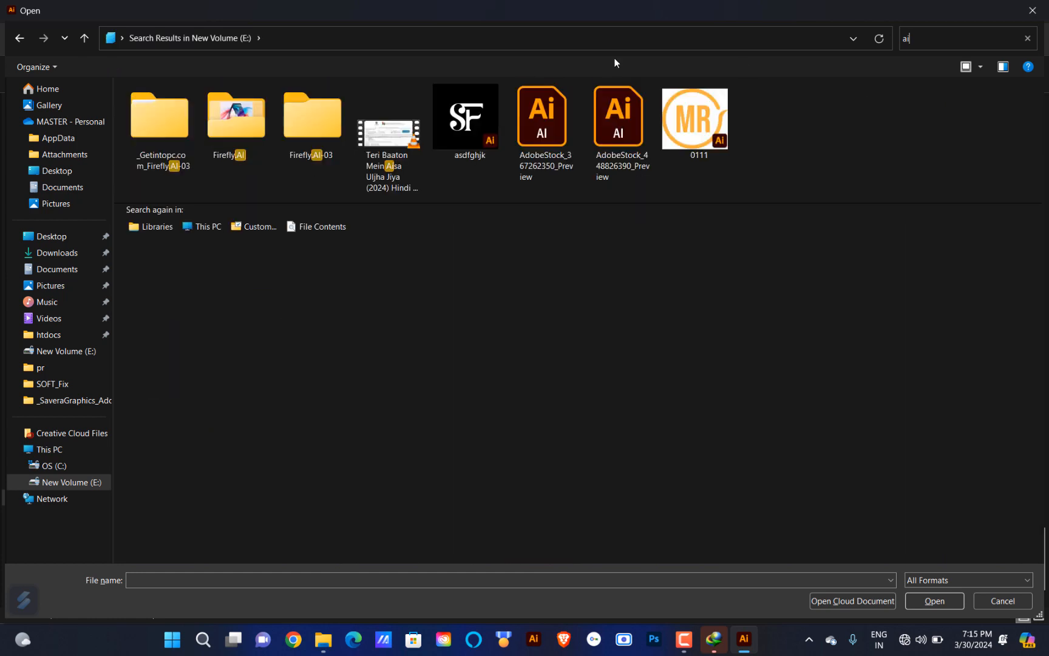
pyautogui.click(470, 115)
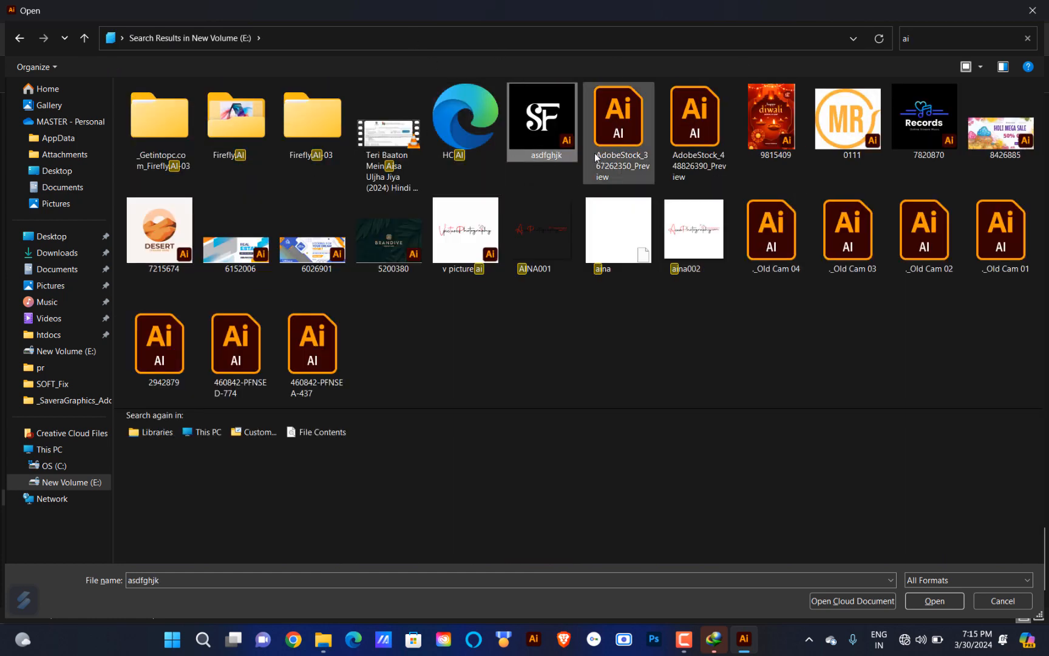
pyautogui.press('Return')
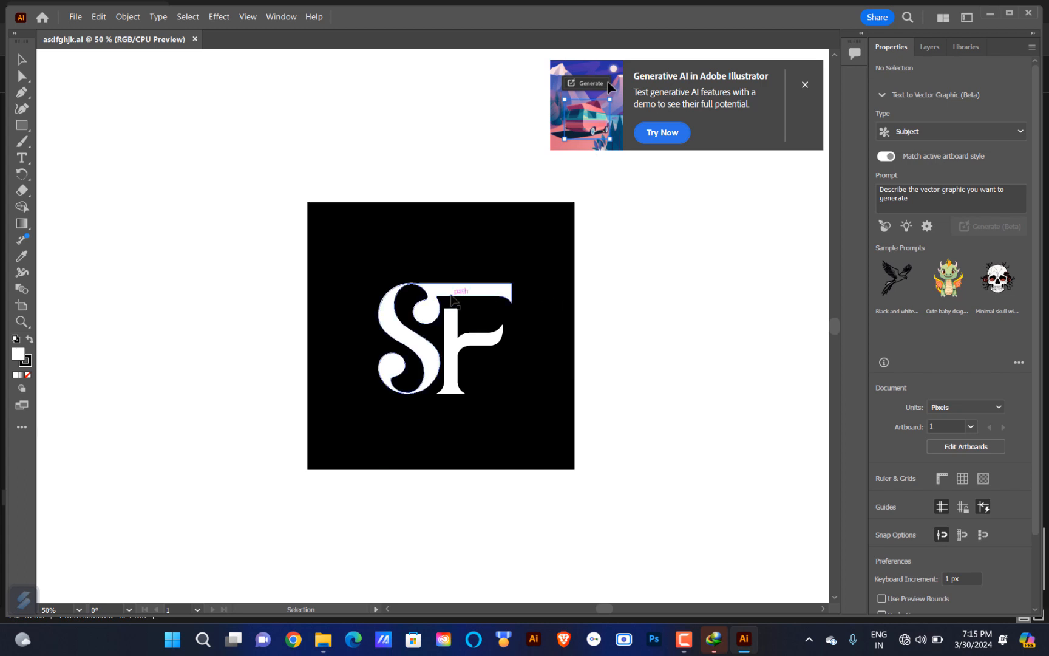
# Leave the artwork deselected and dismiss the Generative AI in Adobe Illustrator banner.
pyautogui.click(511, 333)
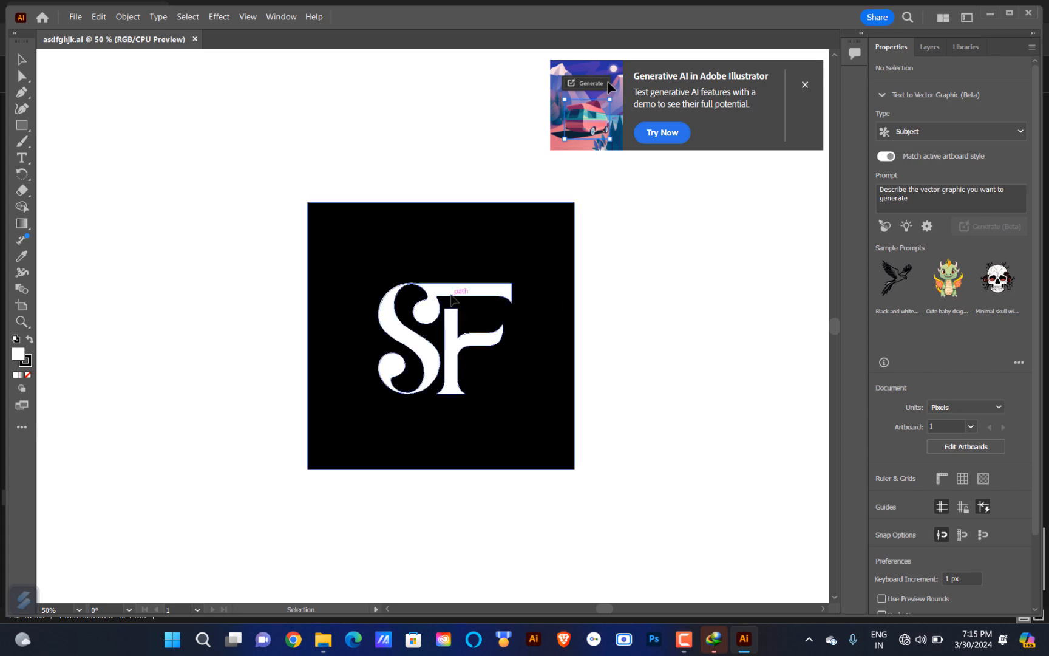
pyautogui.click(623, 363)
pyautogui.click(805, 85)
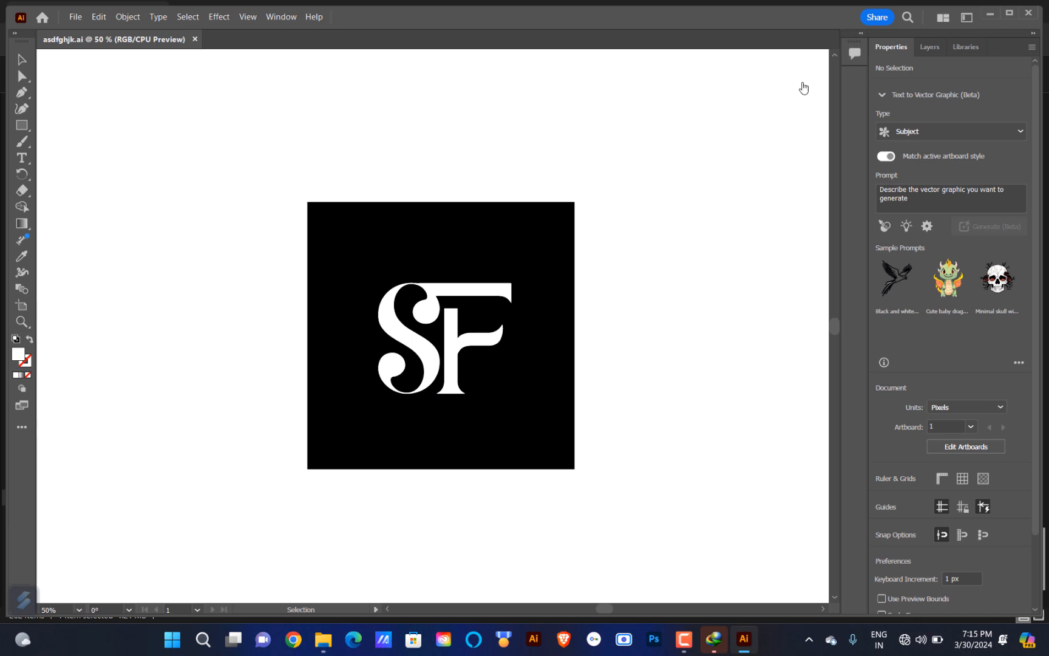